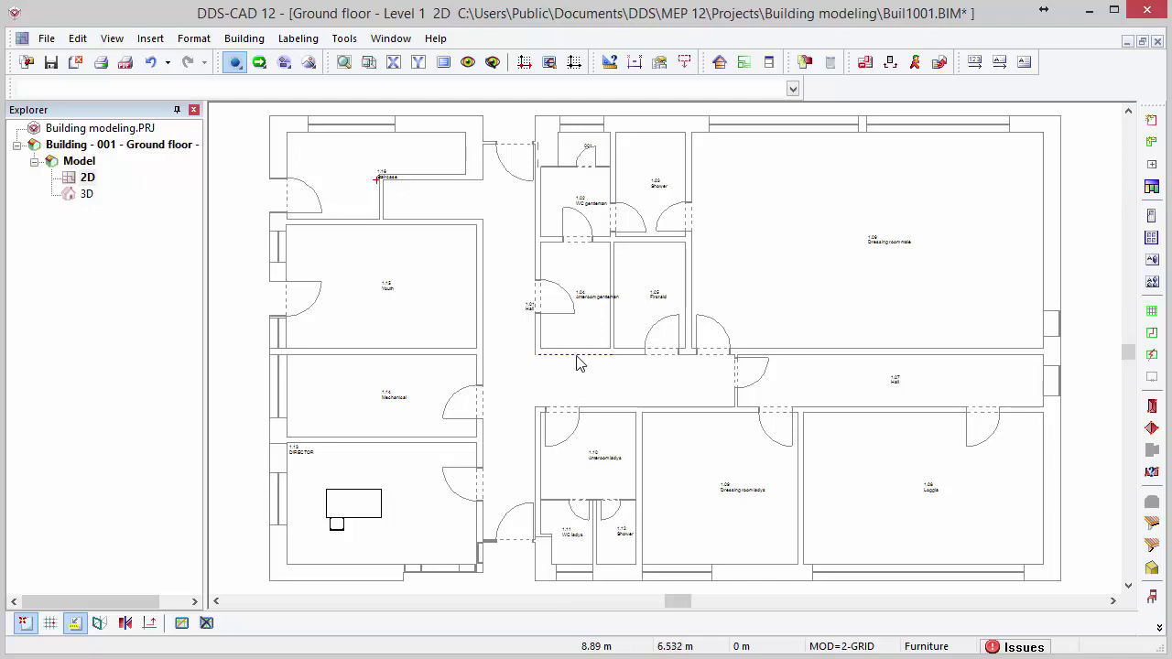
# Zoom and pan the plan until the DIRECTOR room's desk and chair fill the view
pyautogui.rightClick(485, 304)
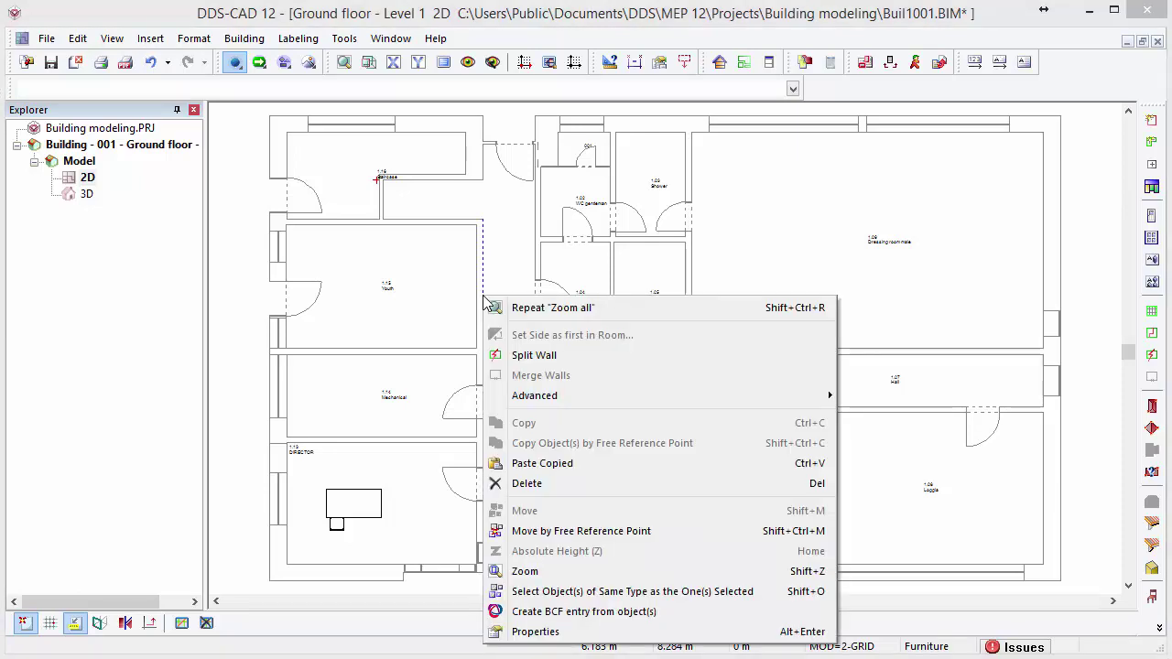
pyautogui.press('Escape')
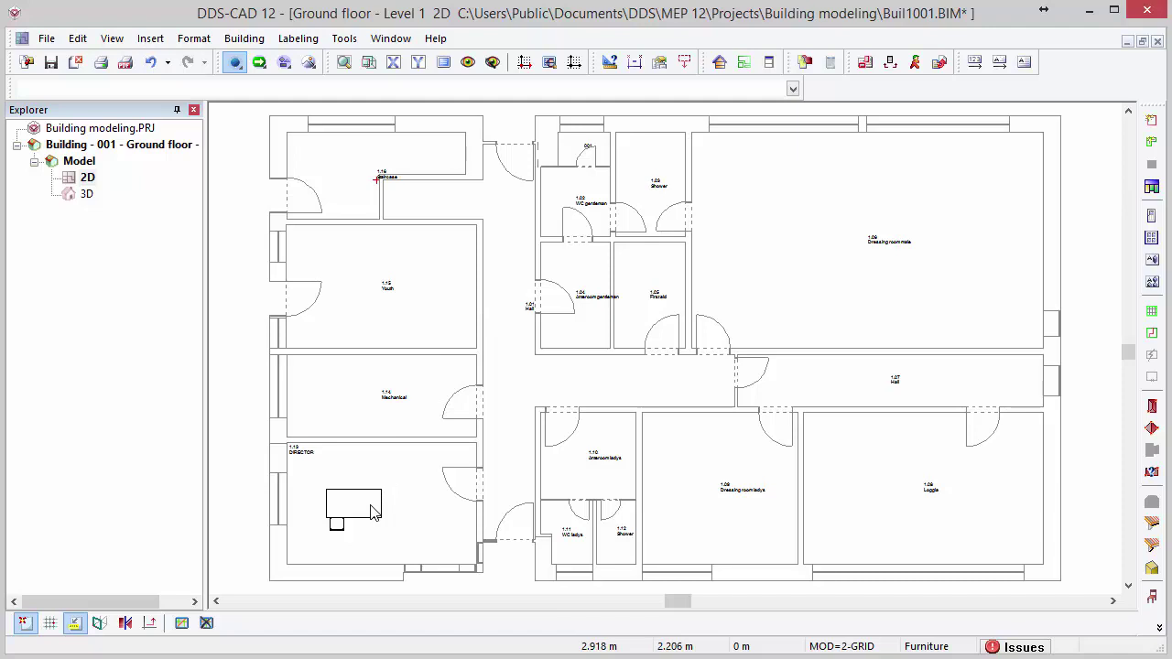
pyautogui.scroll(3, 370, 512)
pyautogui.scroll(1, 371, 513)
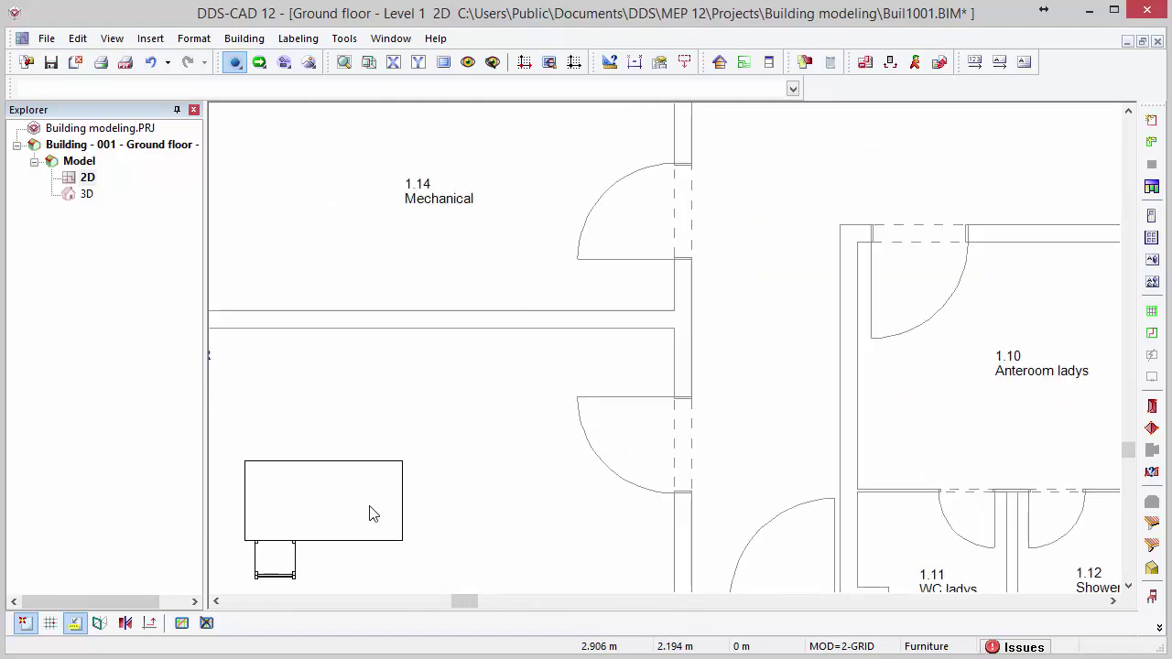
pyautogui.moveTo(371, 512); pyautogui.dragTo(581, 335, button='middle')
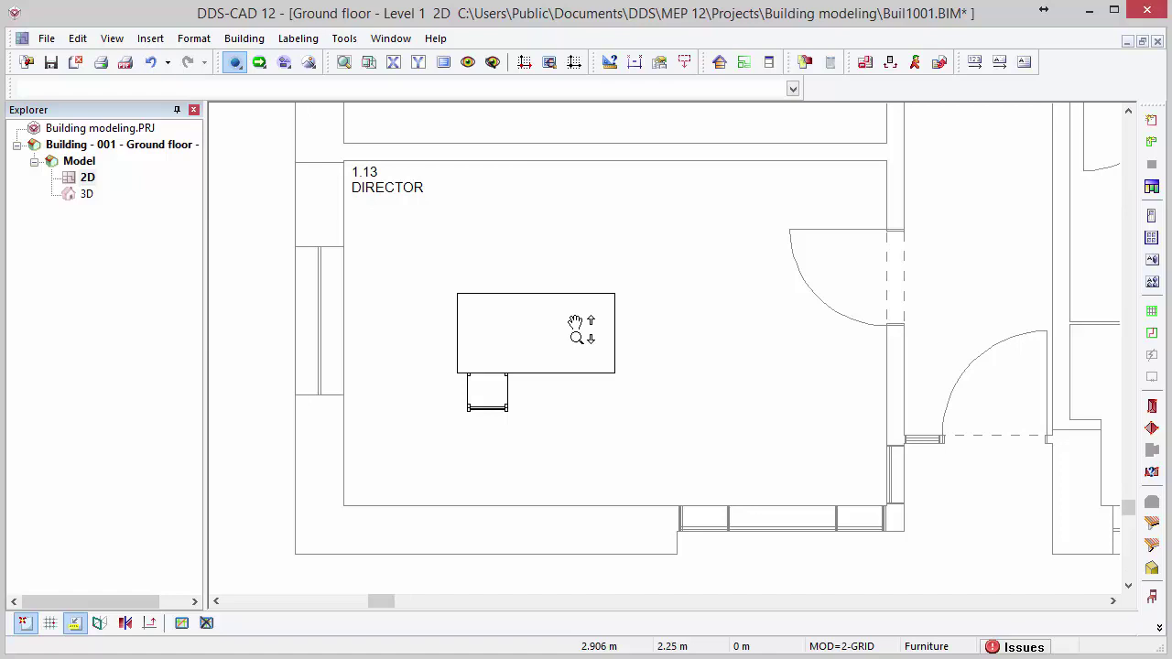
pyautogui.moveTo(575, 323)
pyautogui.mouseDown(button='middle')
pyautogui.moveTo(586, 246)
pyautogui.moveTo(583, 400)
pyautogui.moveTo(576, 308)
pyautogui.mouseUp(button='middle')
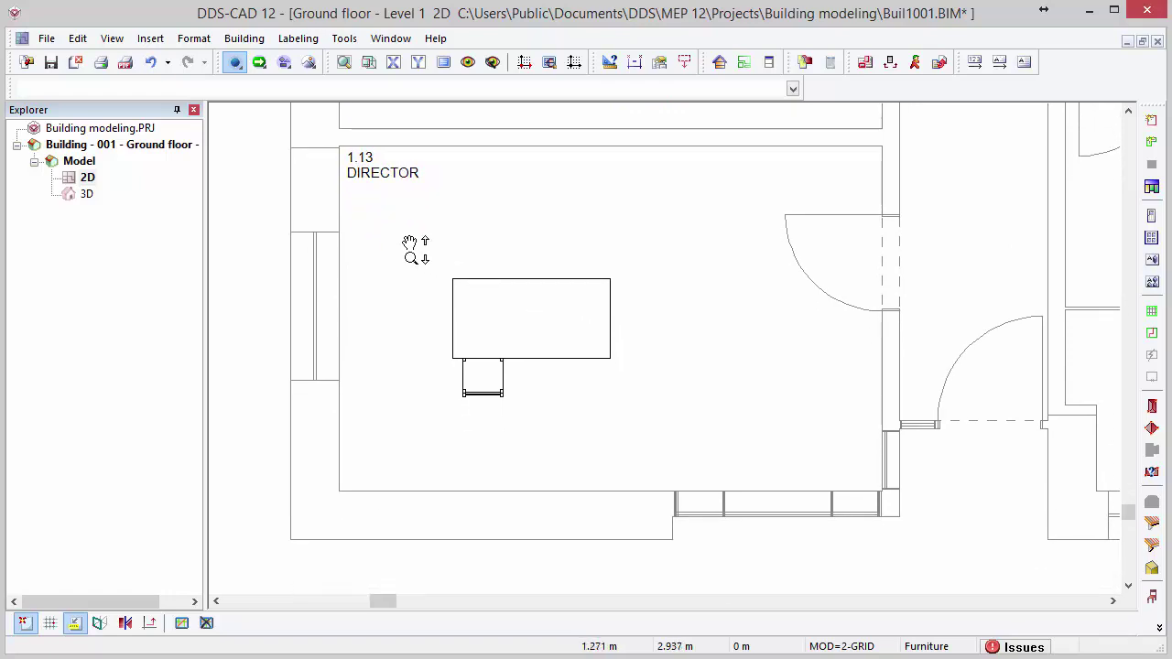
pyautogui.moveTo(417, 250); pyautogui.dragTo(650, 416, button='middle')
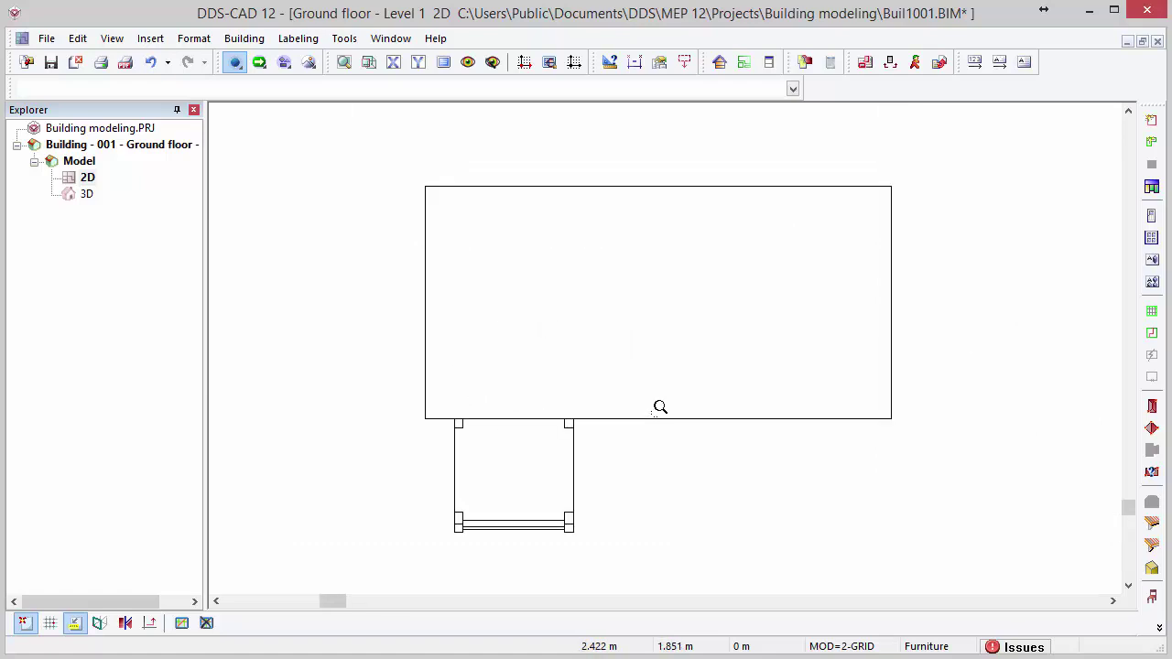
pyautogui.scroll(-3, 659, 406)
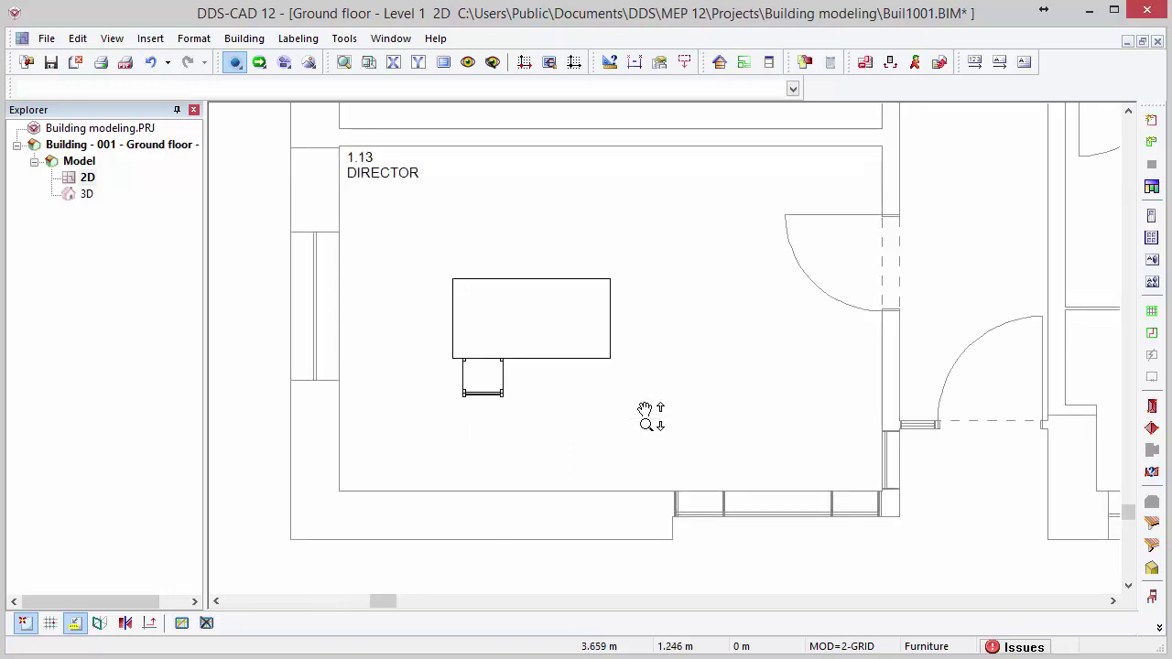
pyautogui.middleClick(645, 417)
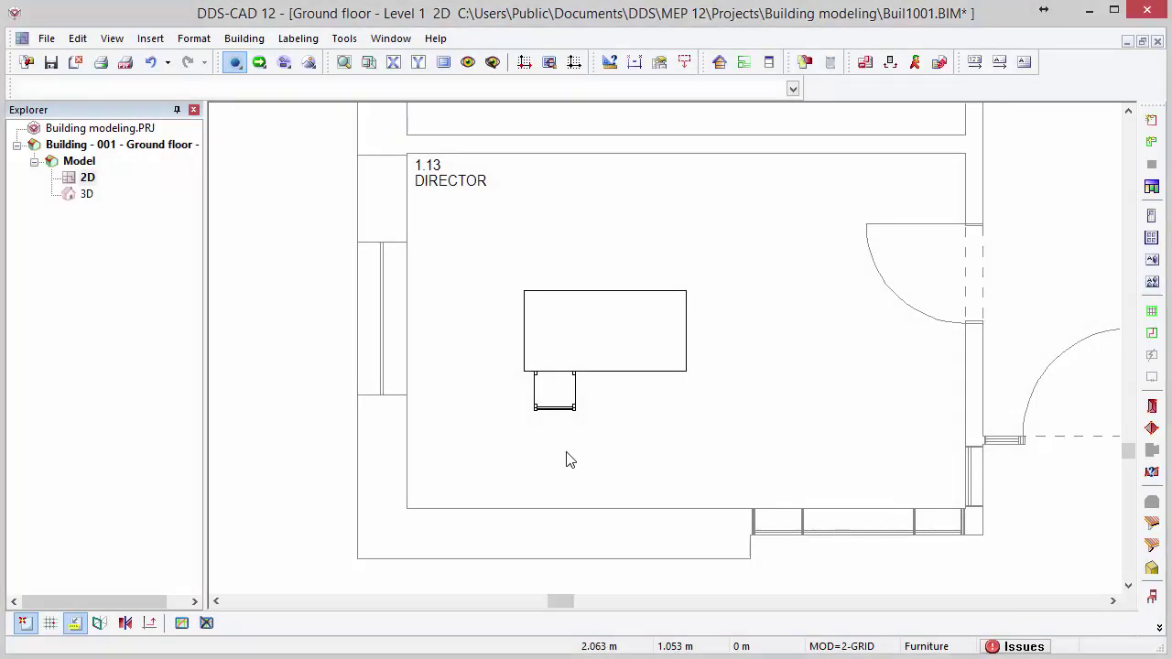
# Copy the chair below the desk and start pasting it
pyautogui.click(568, 411)
pyautogui.rightClick(567, 416)
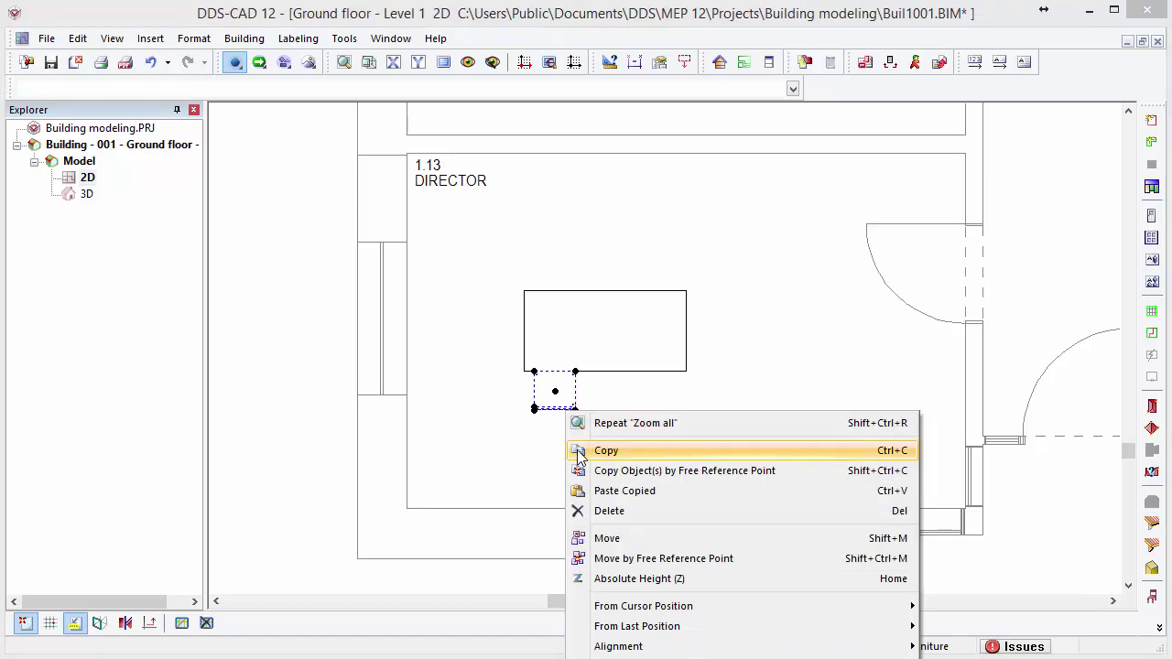
pyautogui.click(578, 450)
pyautogui.rightClick(577, 451)
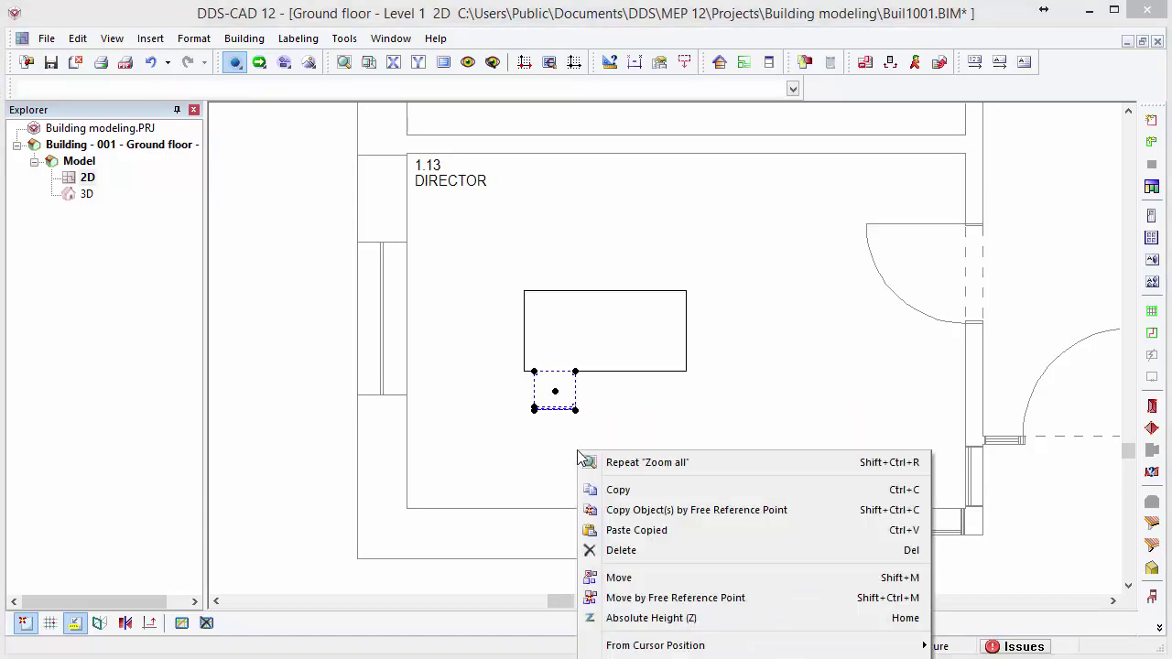
pyautogui.click(590, 532)
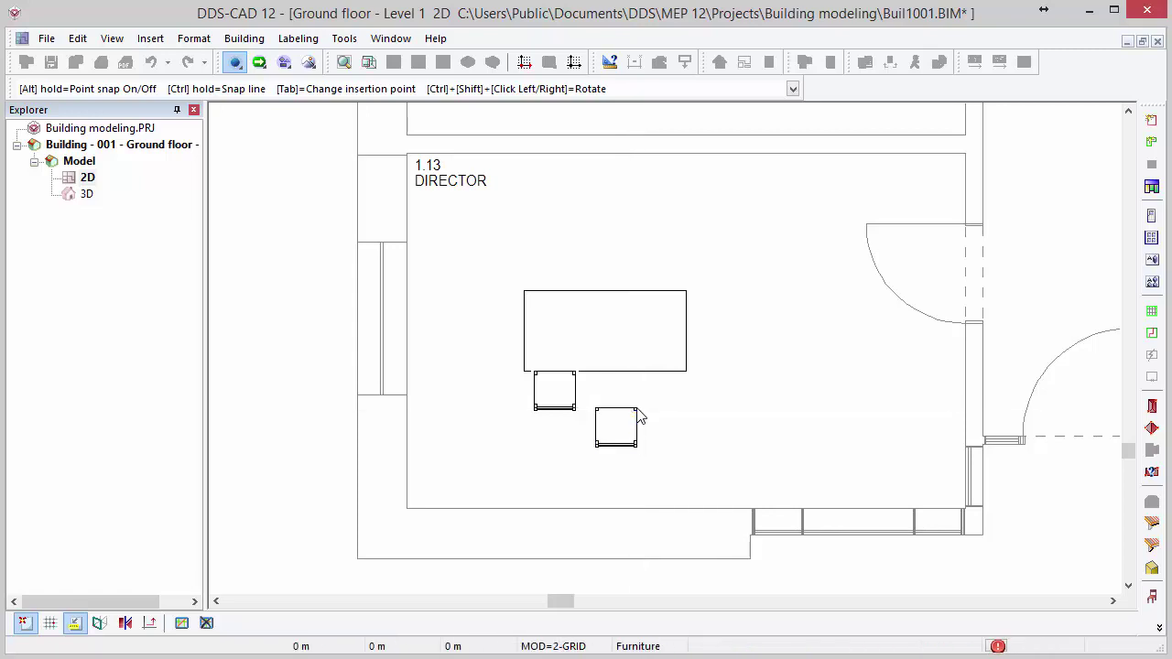
# Place four chair copies beside the desk, the later ones at 0.5 m offsets
pyautogui.click(637, 407)
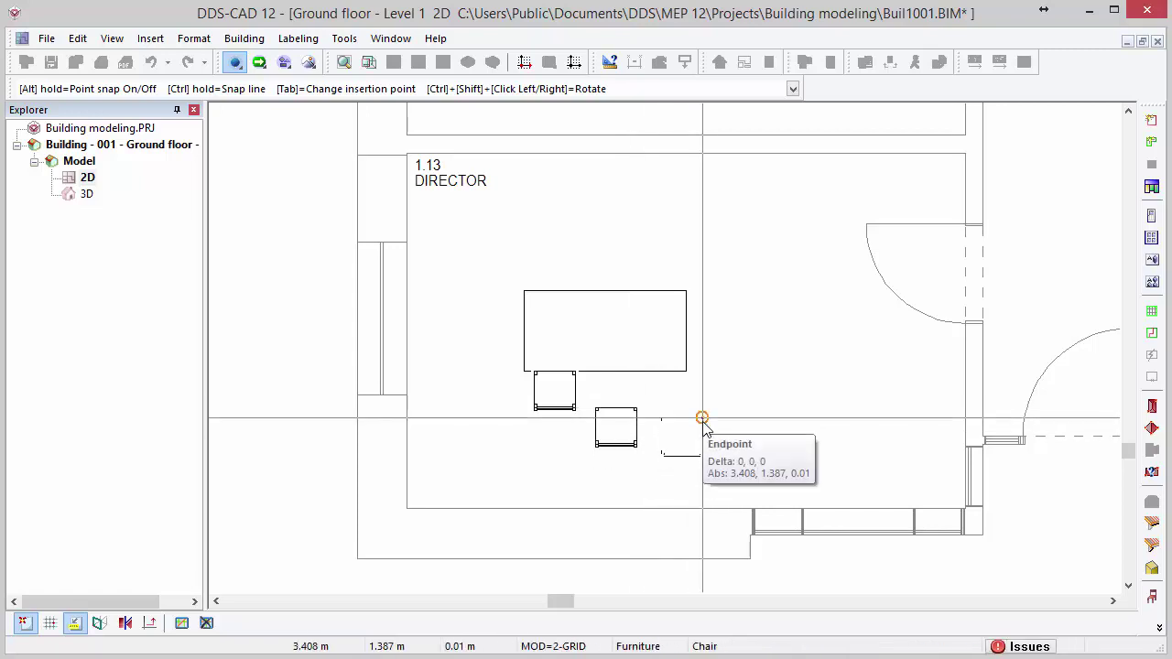
pyautogui.click(702, 420)
pyautogui.press('r')
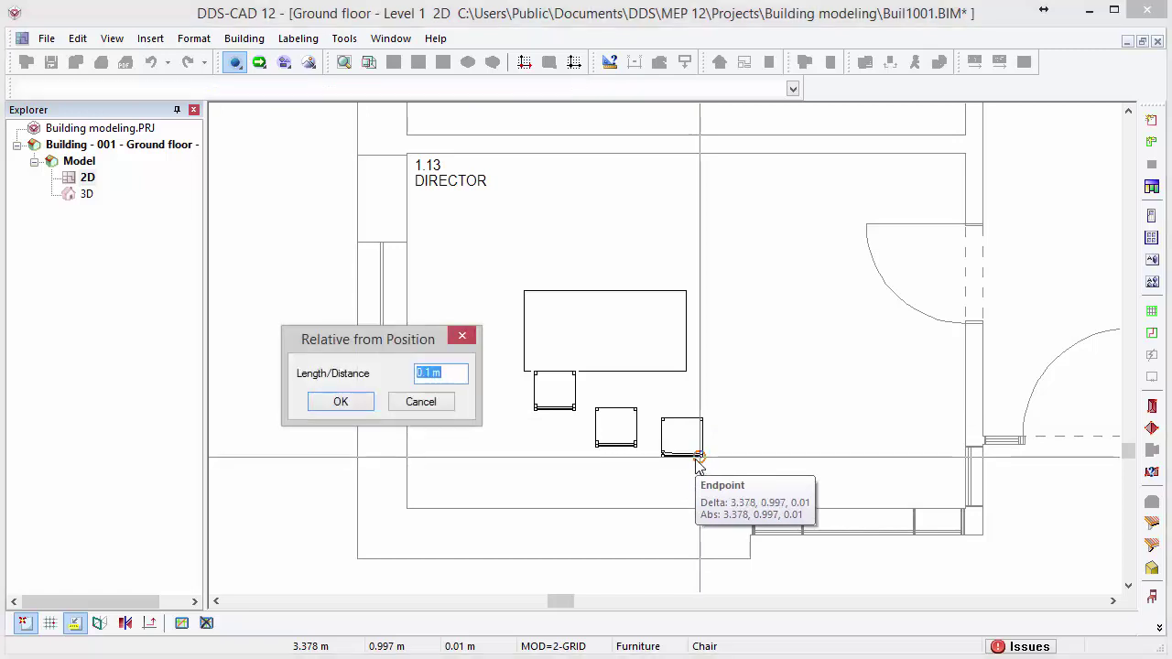
pyautogui.write('.5')
pyautogui.press('Return')
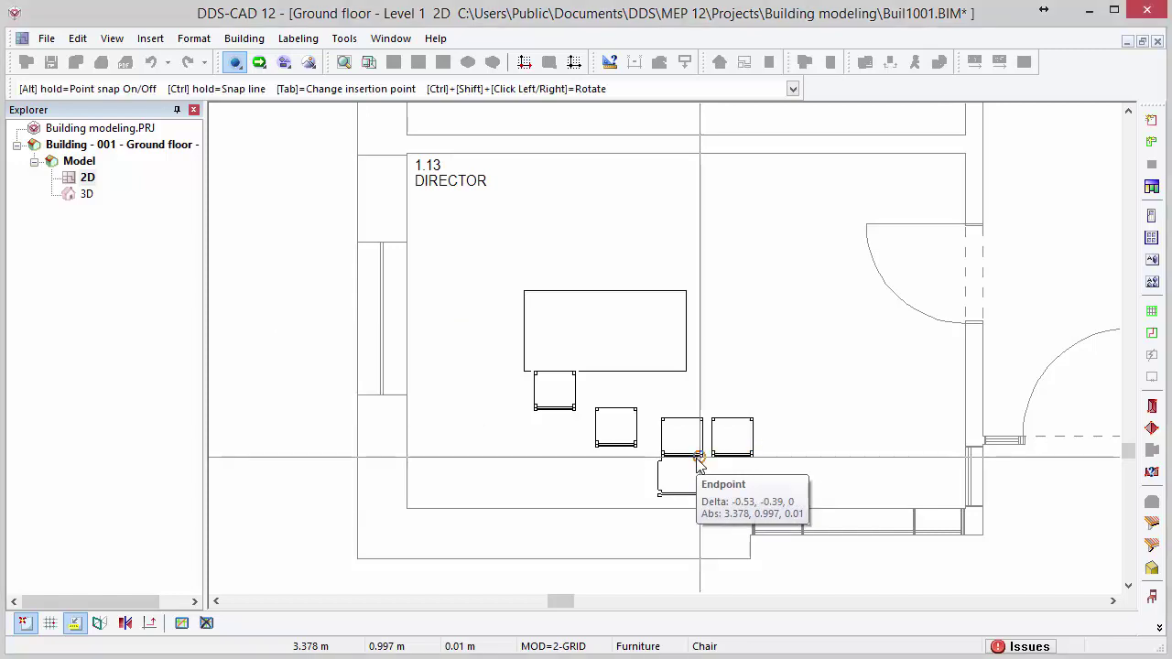
pyautogui.press('r')
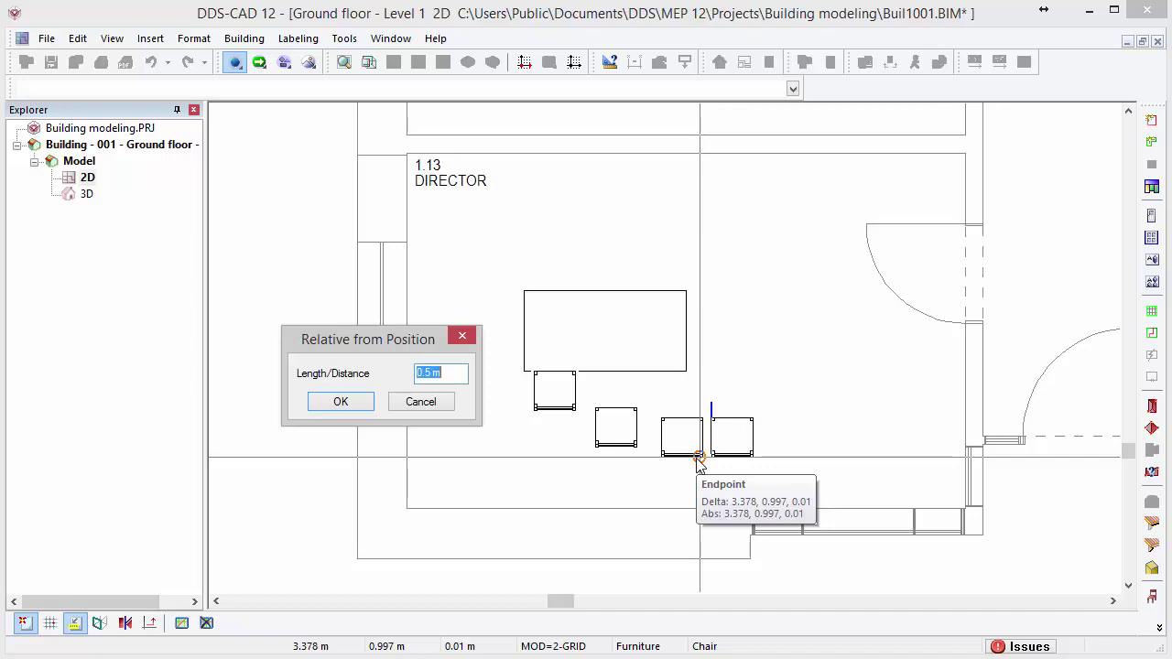
pyautogui.press('Return')
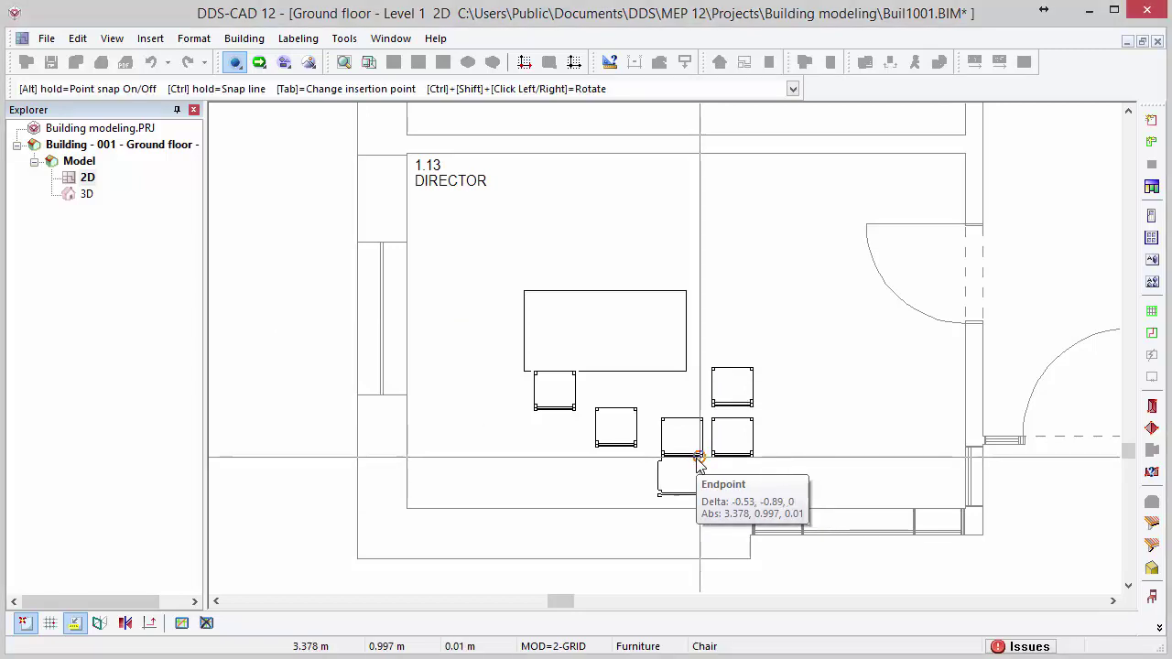
pyautogui.press('Escape')
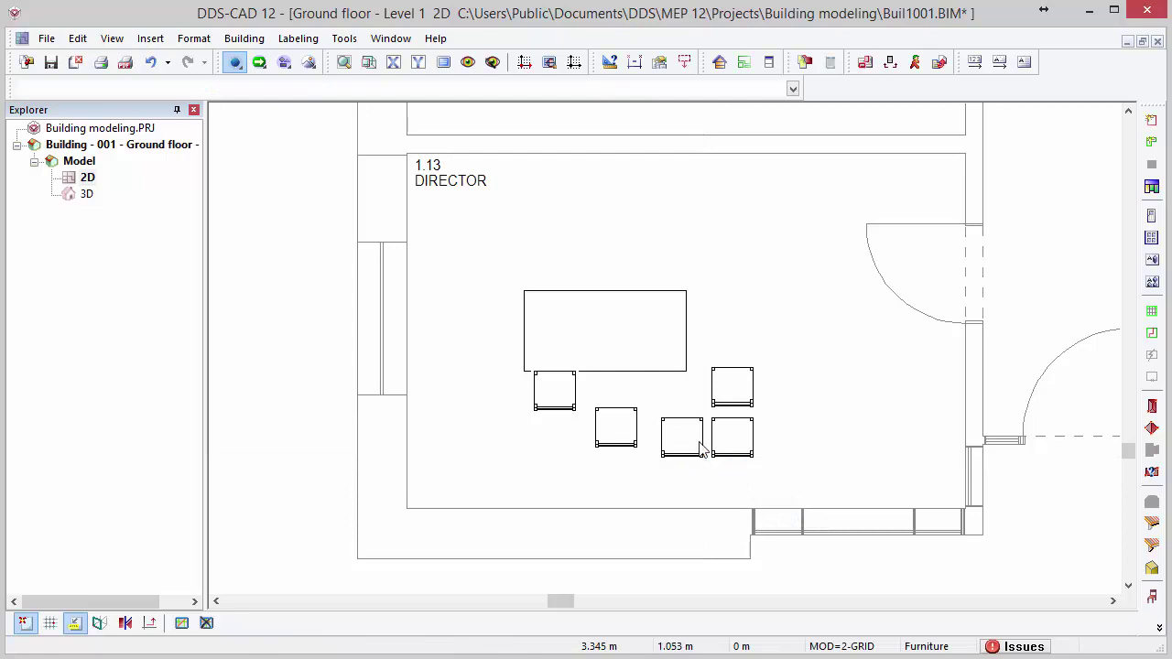
# Delete the redundant upper-right chair
pyautogui.click(717, 406)
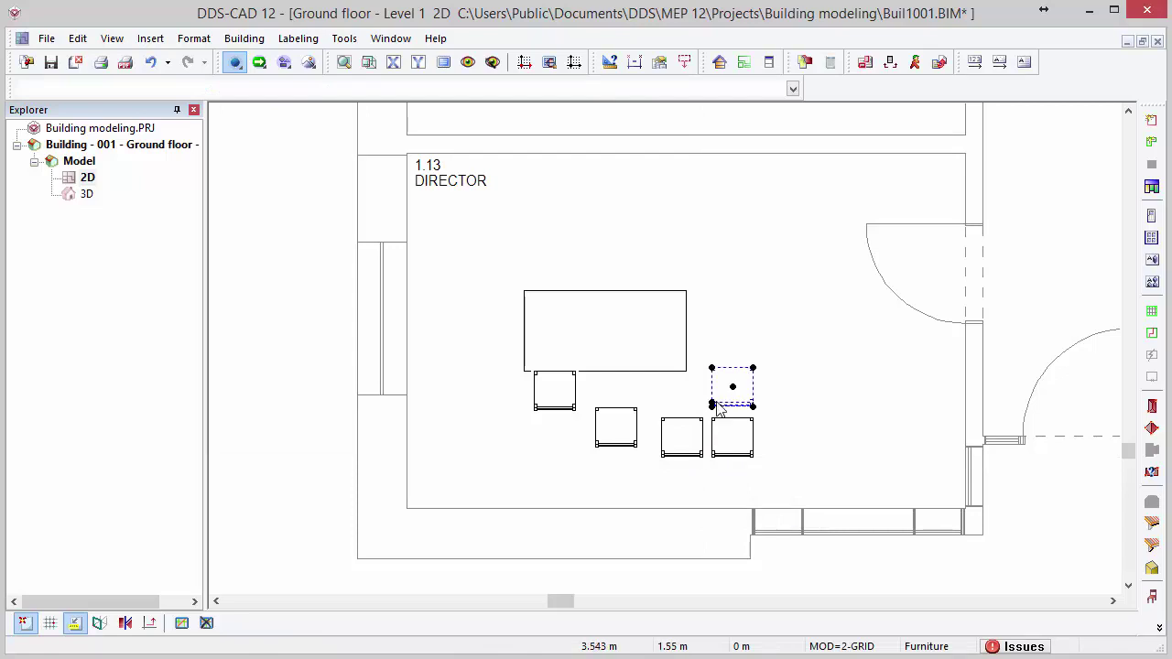
pyautogui.moveTo(719, 407); pyautogui.dragTo(723, 425)
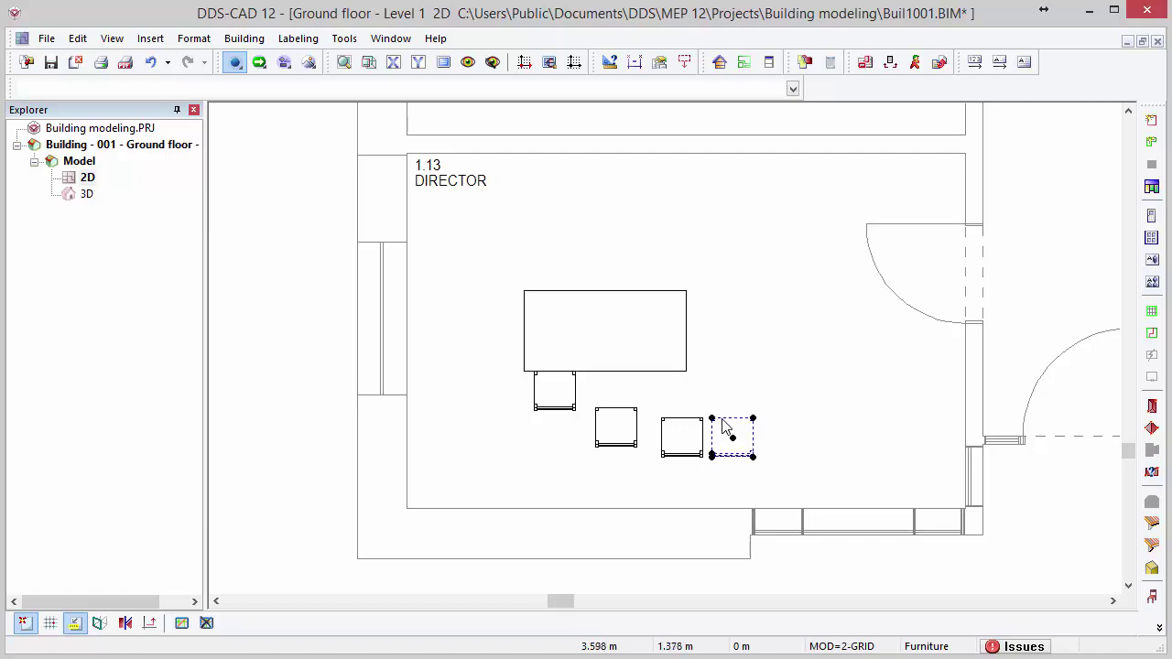
pyautogui.press('Delete')
# Move the lower-right chair to the desk's right corner, offset 0.1 m
pyautogui.click(688, 458)
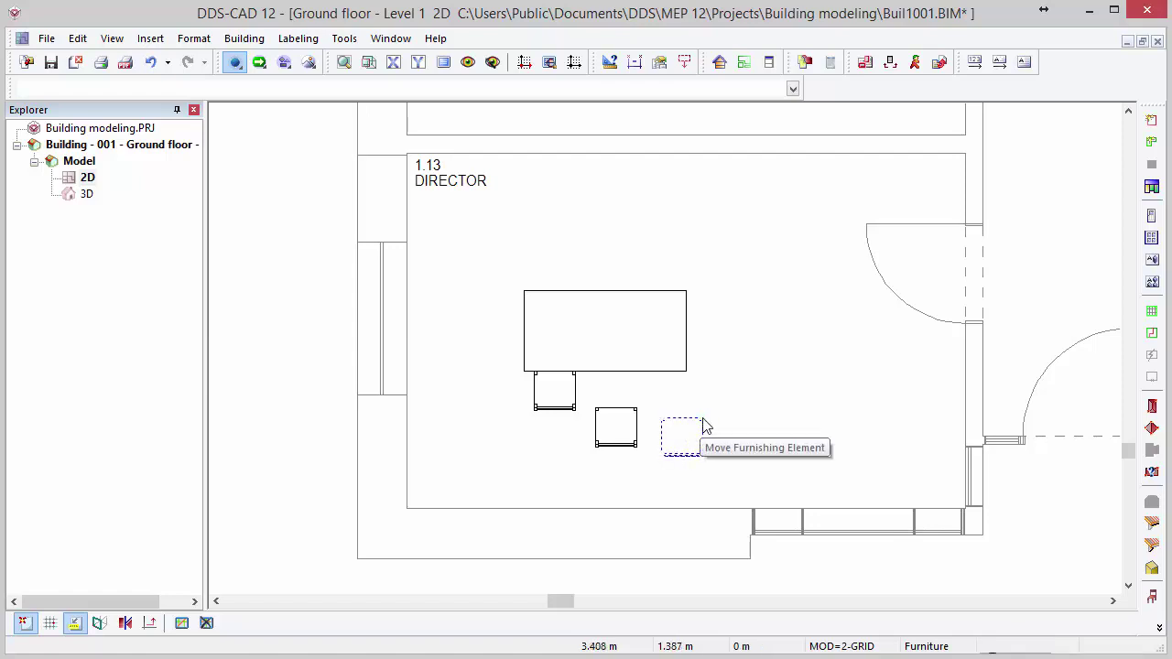
pyautogui.click(702, 419)
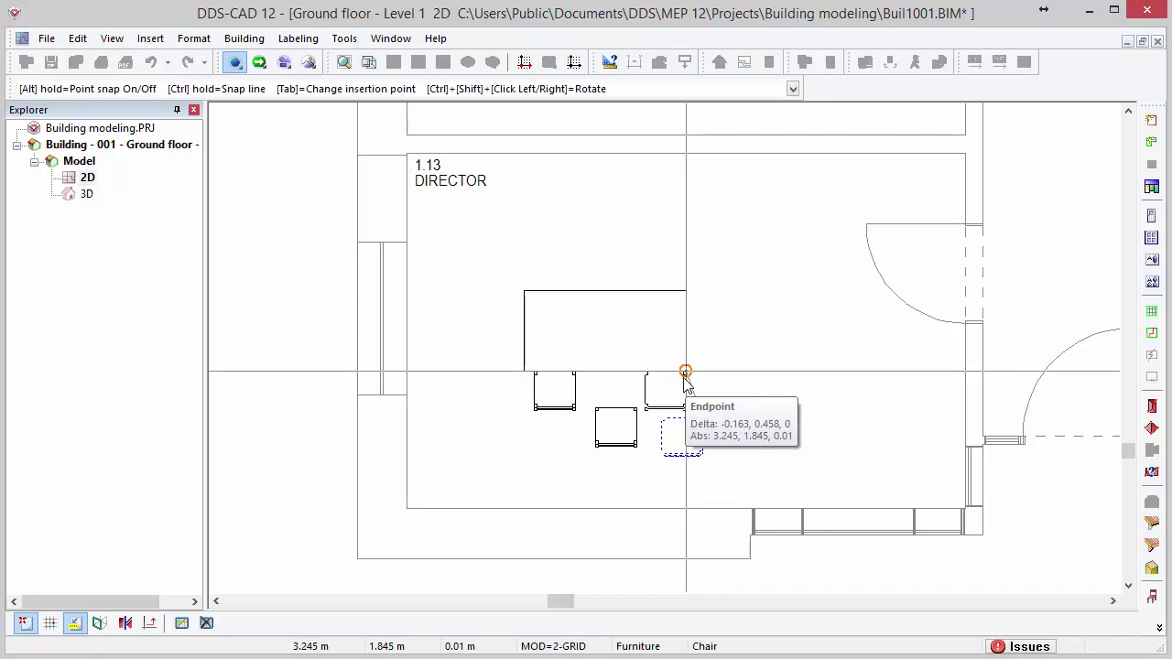
pyautogui.click(685, 378)
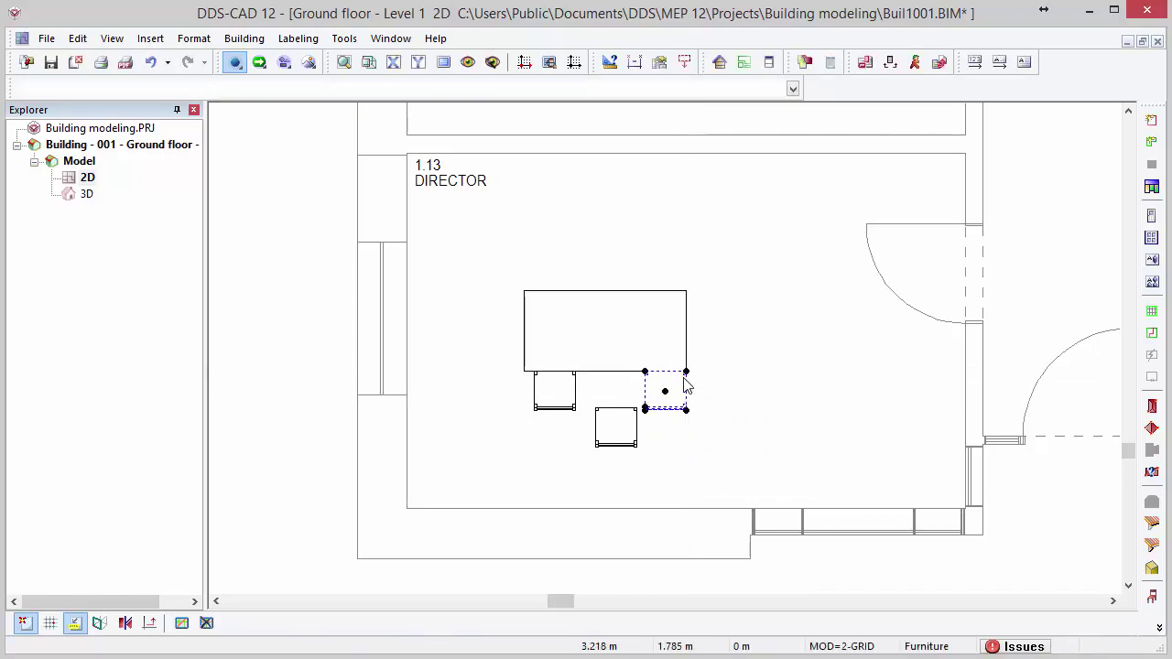
pyautogui.click(683, 377)
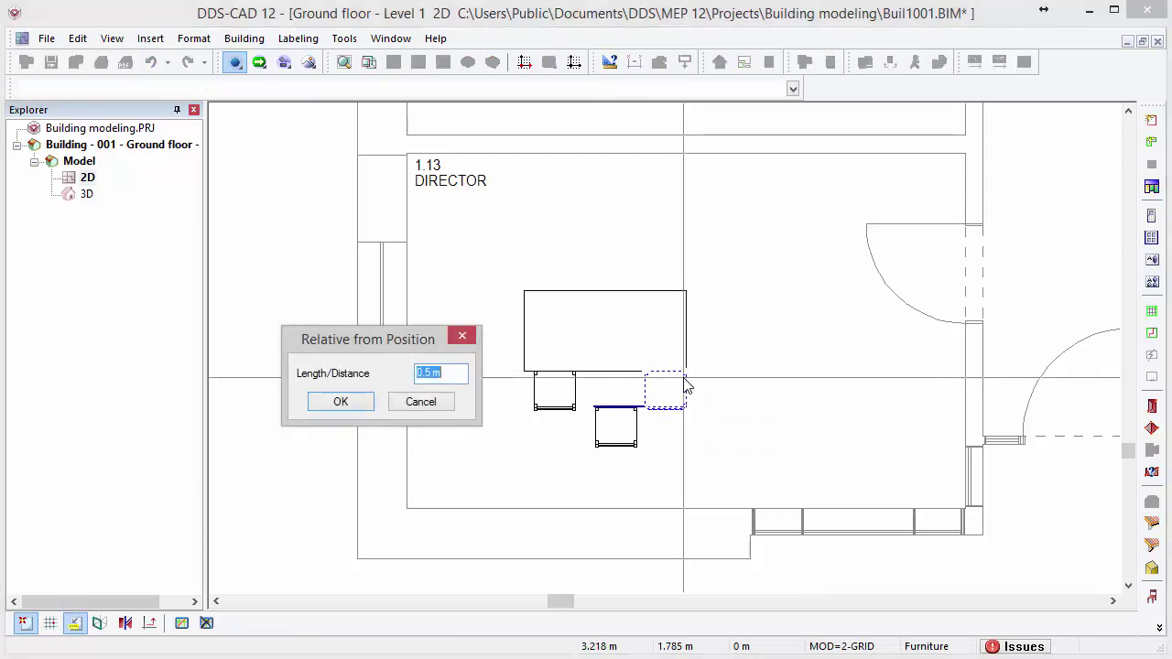
pyautogui.write('.1')
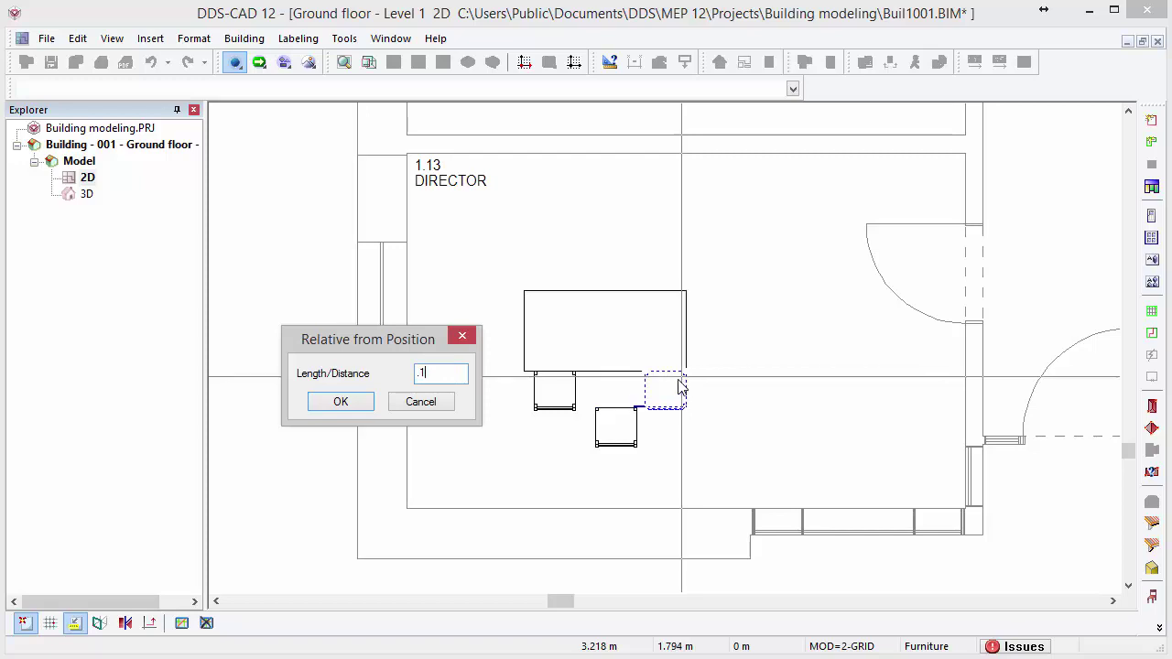
pyautogui.click(369, 402)
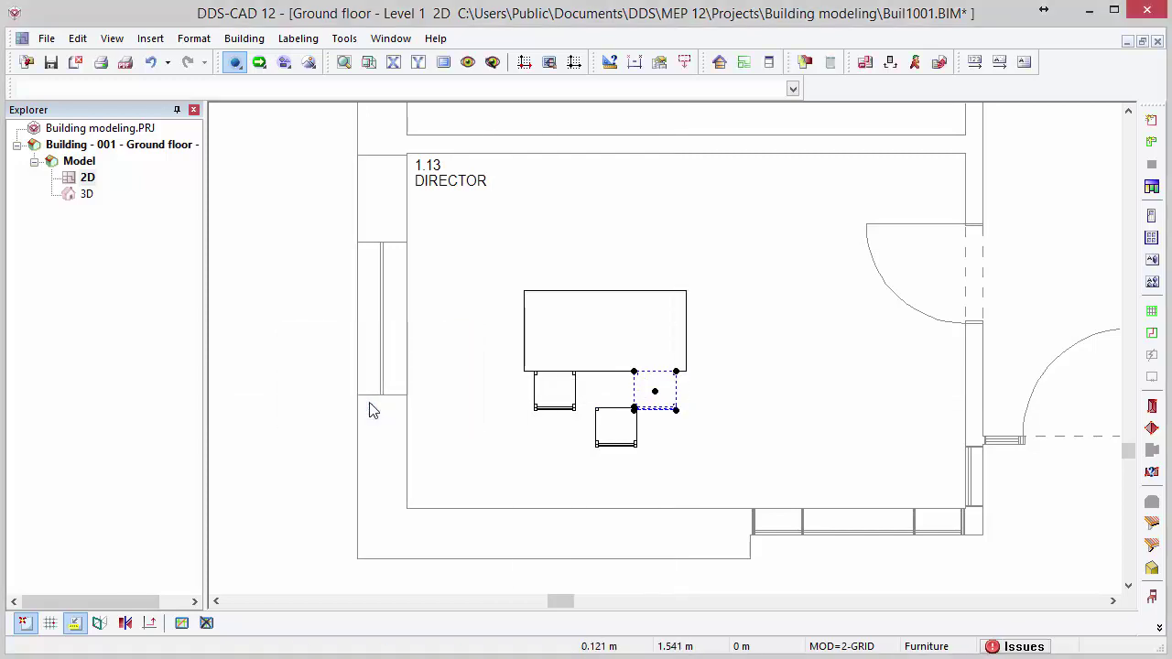
pyautogui.press('Escape')
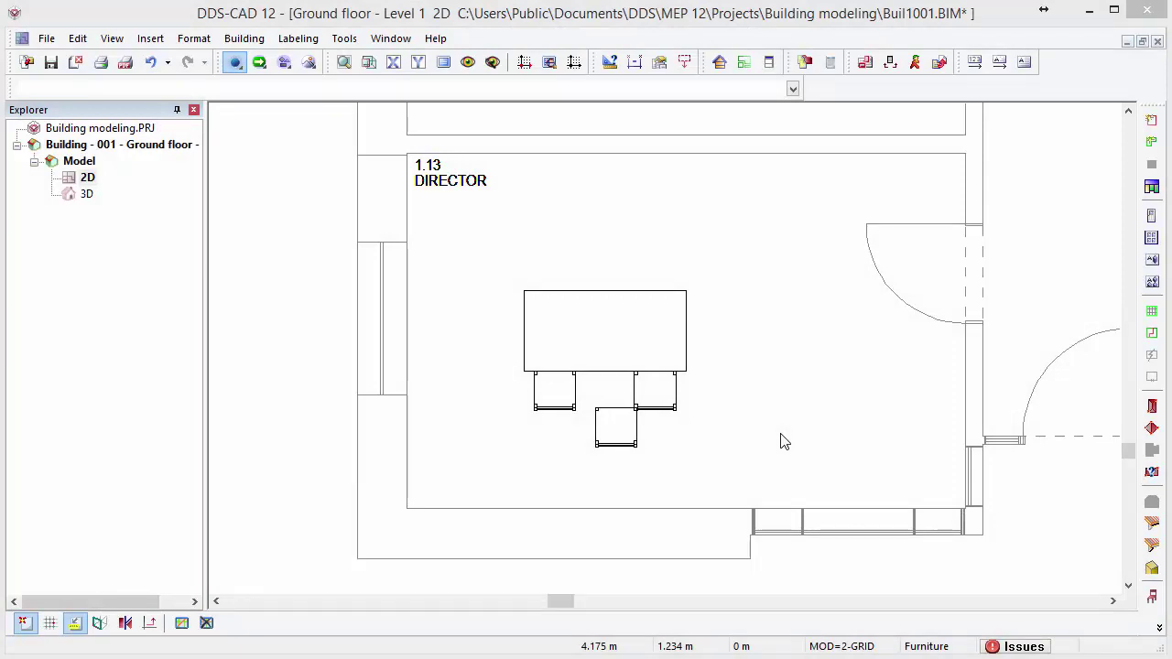
pyautogui.click(676, 410)
pyautogui.click(599, 447)
pyautogui.click(548, 410)
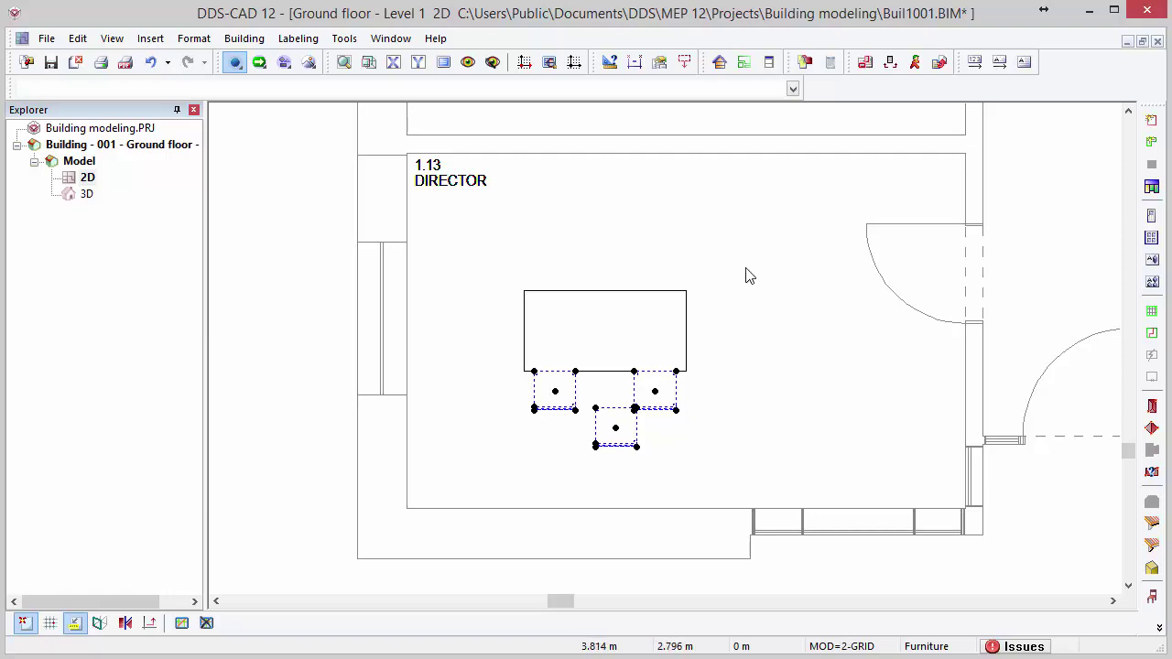
pyautogui.moveTo(671, 338); pyautogui.dragTo(494, 430)
pyautogui.press('Escape')
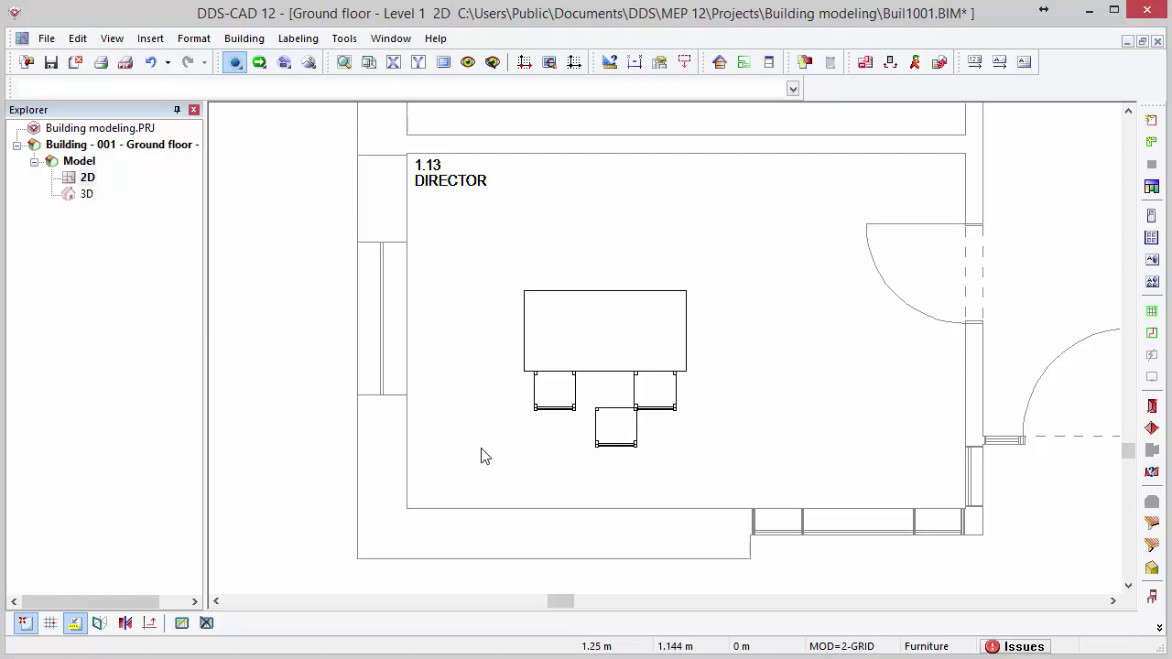
pyautogui.moveTo(469, 463); pyautogui.dragTo(735, 329)
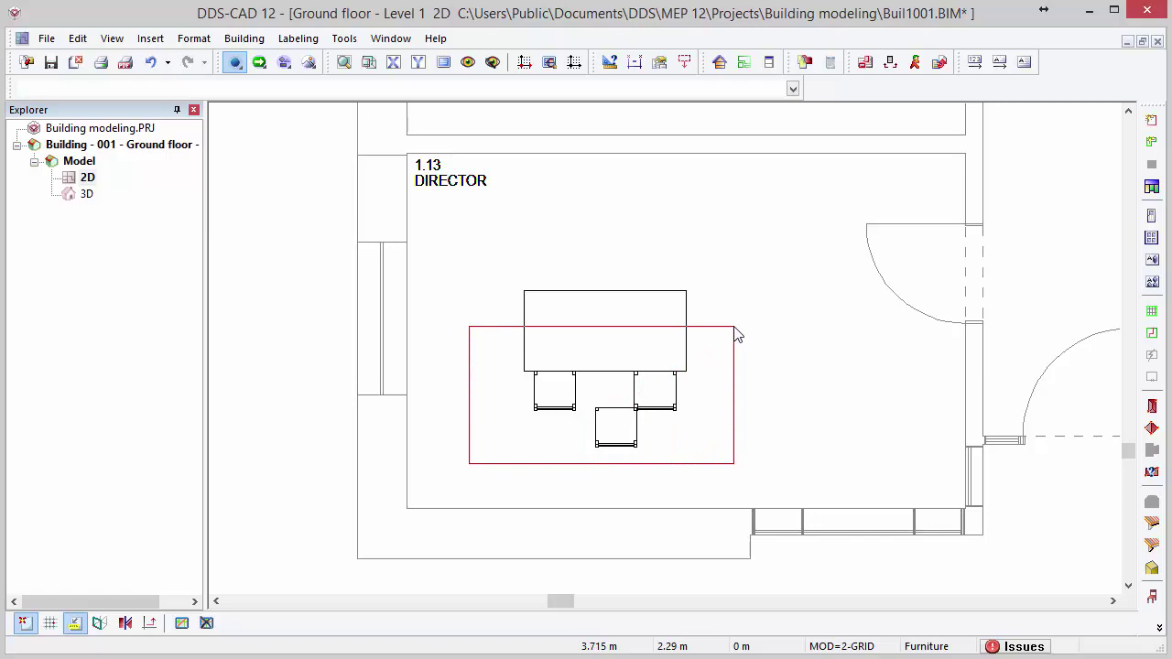
pyautogui.moveTo(734, 329); pyautogui.dragTo(734, 329)
pyautogui.moveTo(734, 330); pyautogui.dragTo(734, 329)
pyautogui.moveTo(734, 329); pyautogui.dragTo(734, 330)
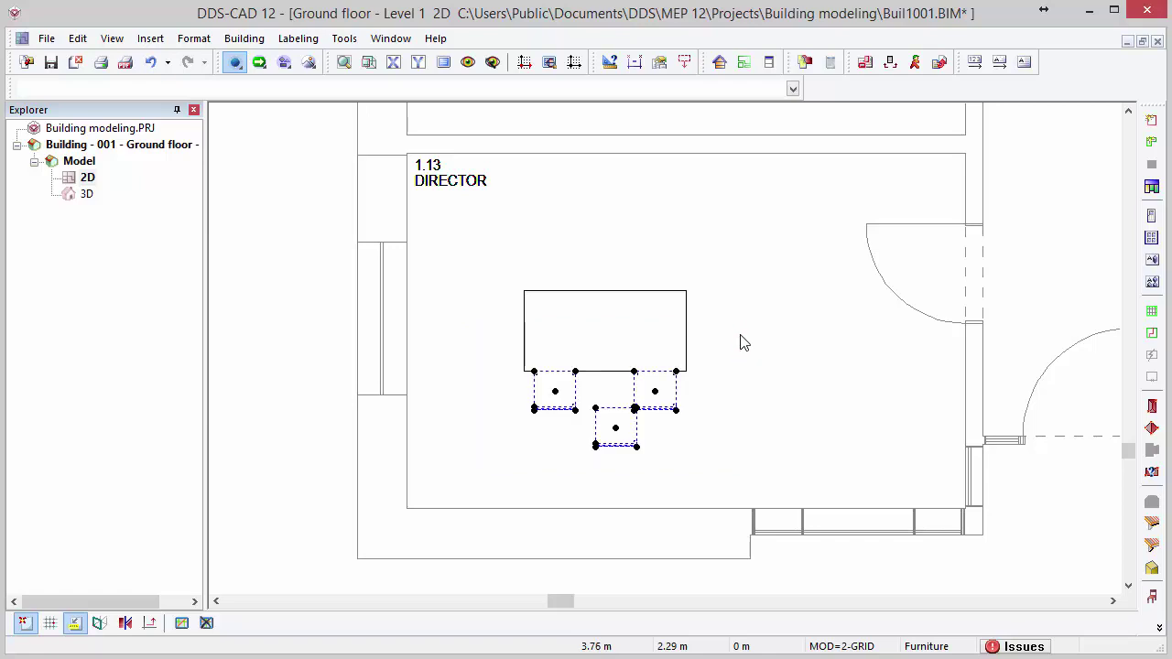
pyautogui.moveTo(756, 461); pyautogui.dragTo(479, 386)
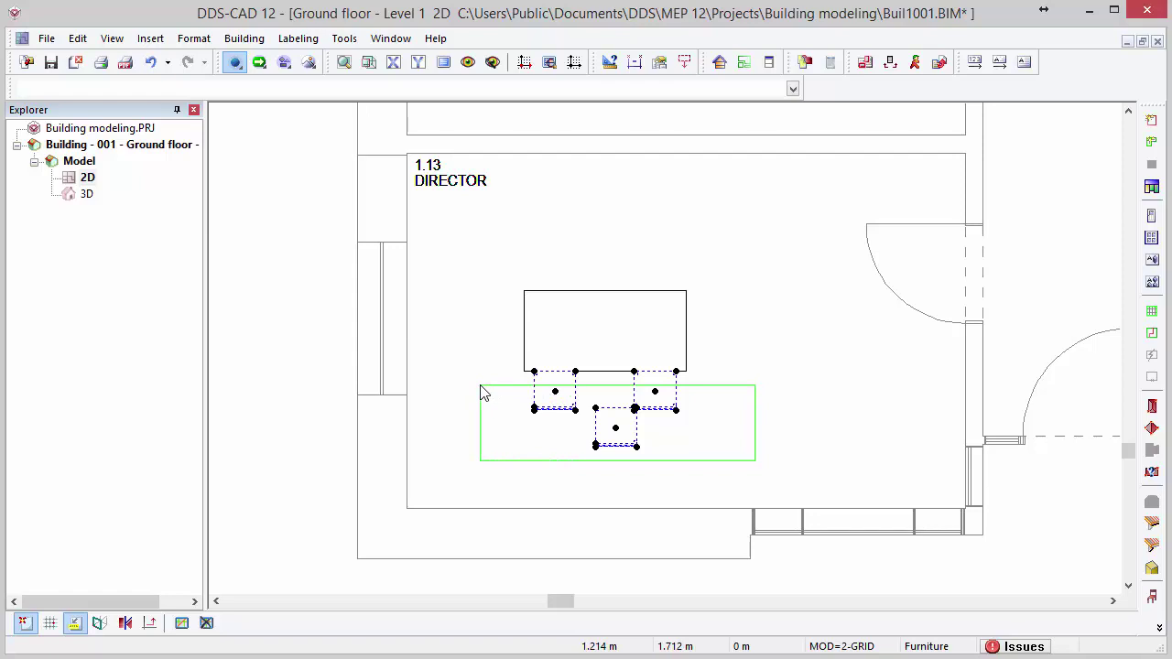
pyautogui.moveTo(484, 393); pyautogui.dragTo(481, 390)
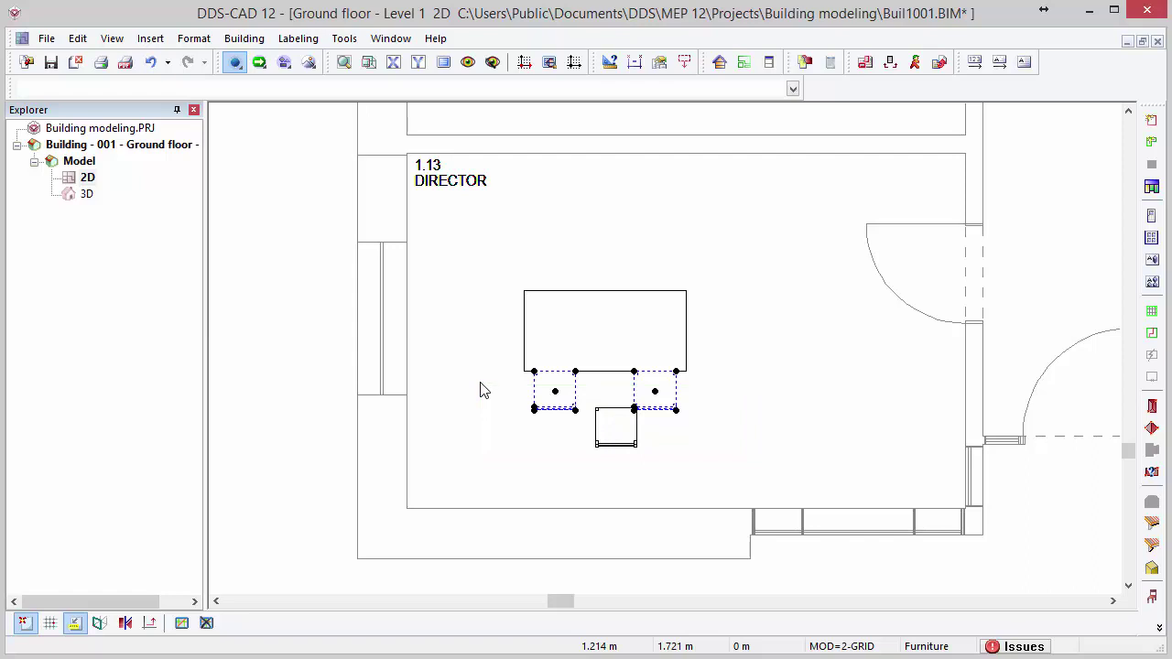
pyautogui.moveTo(486, 254)
pyautogui.mouseDown()
pyautogui.moveTo(591, 356)
pyautogui.moveTo(719, 438)
pyautogui.mouseUp()
pyautogui.moveTo(718, 438); pyautogui.dragTo(719, 438)
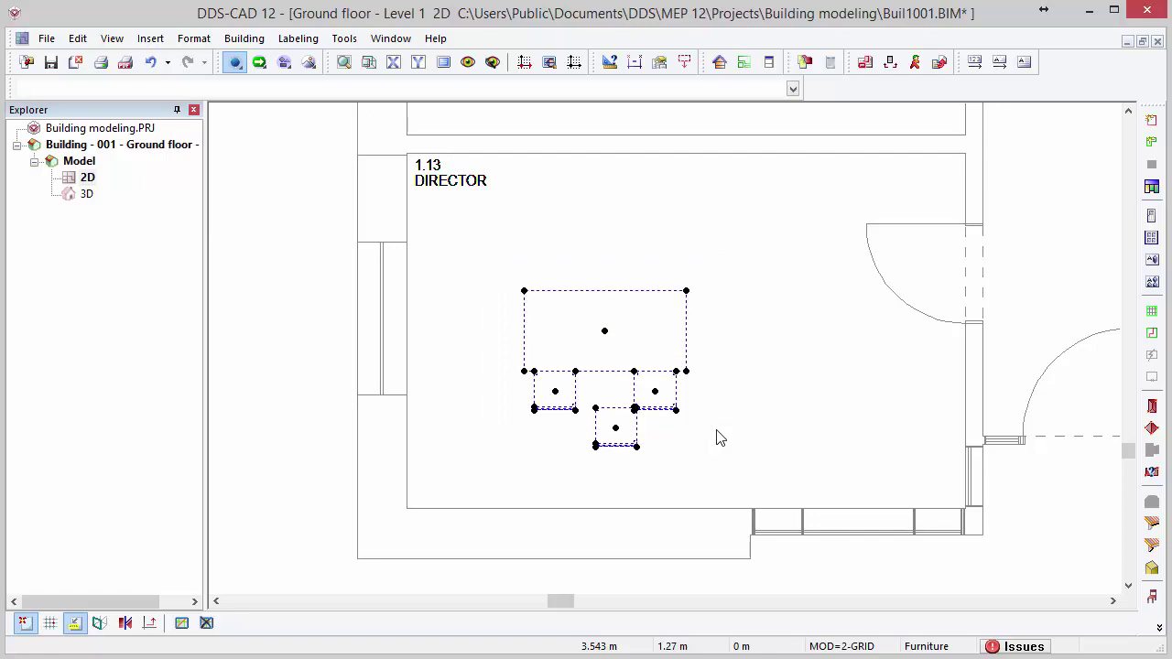
# Select the left-wall window and all same-type objects within a boxed area
pyautogui.click(730, 405)
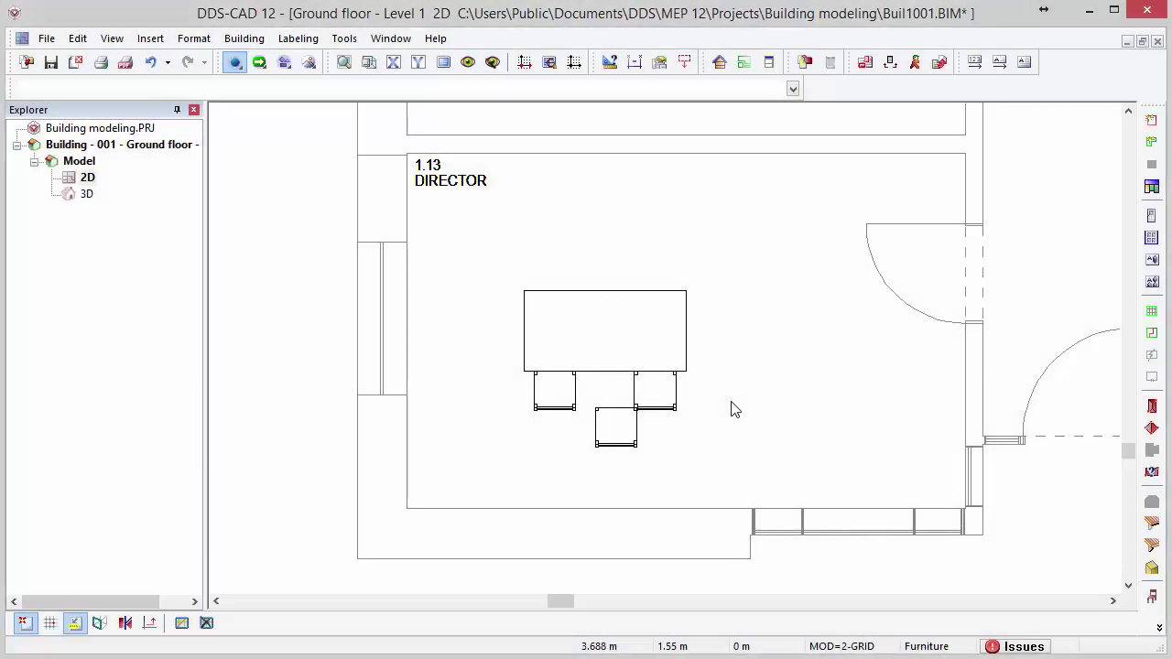
pyautogui.click(412, 288)
pyautogui.rightClick(411, 287)
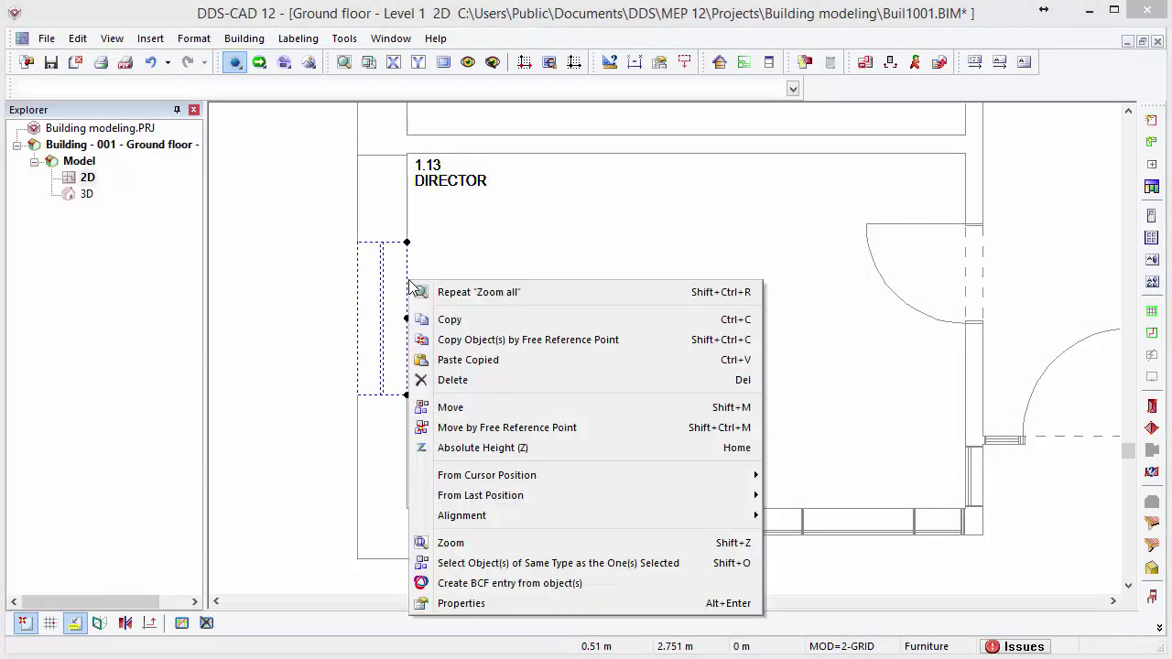
pyautogui.click(705, 564)
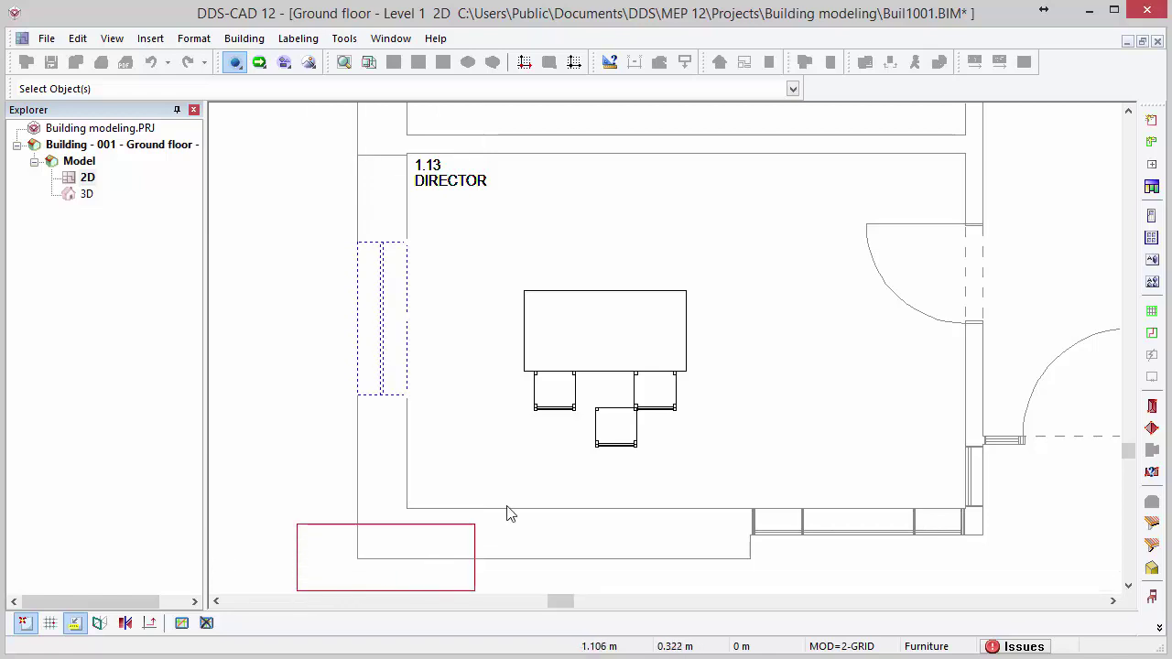
pyautogui.moveTo(537, 495); pyautogui.dragTo(1075, 134)
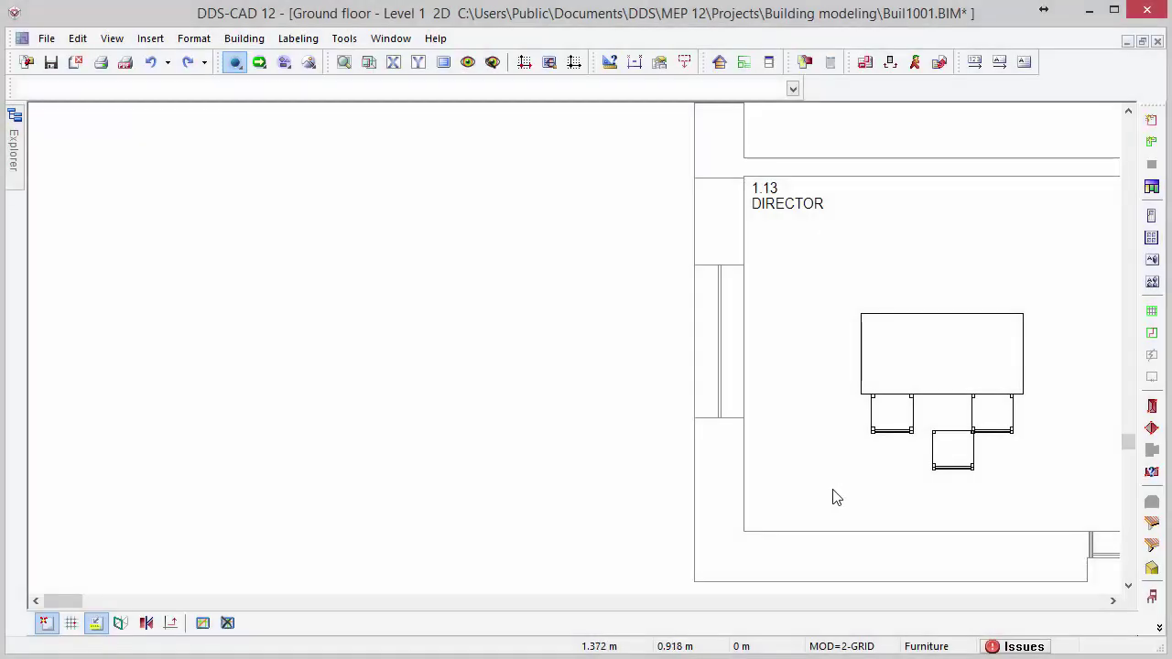
# Distribute the three chairs uniformly horizontally and align them along their top edges
pyautogui.moveTo(832, 489); pyautogui.dragTo(1048, 384)
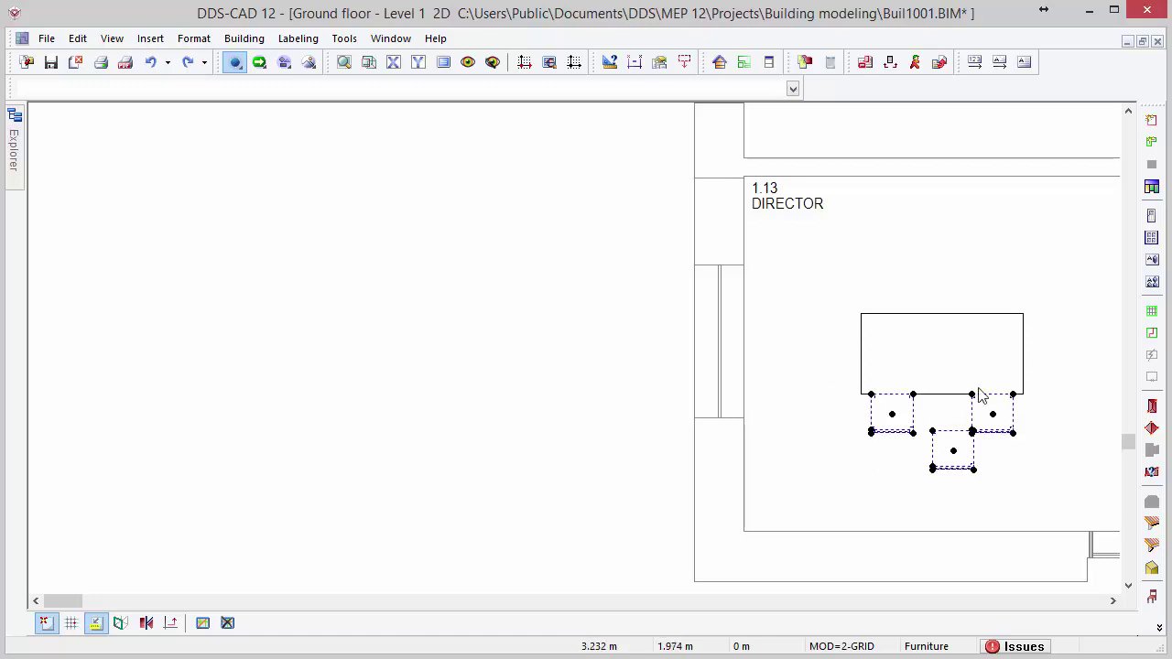
pyautogui.rightClick(205, 225)
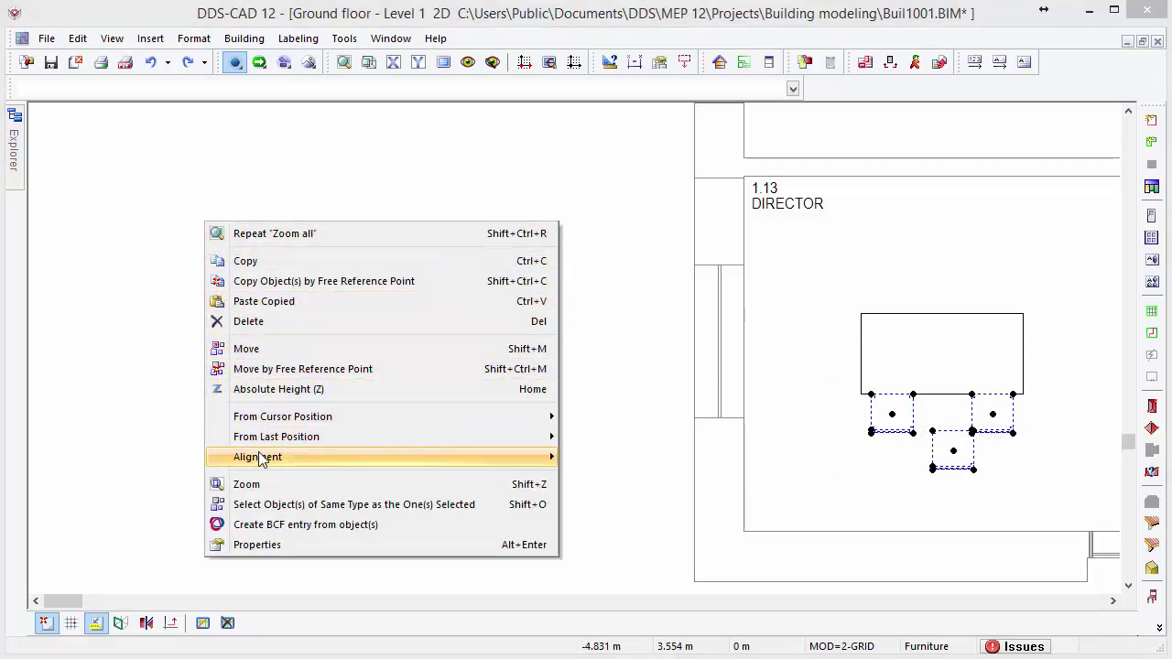
pyautogui.moveTo(261, 458)
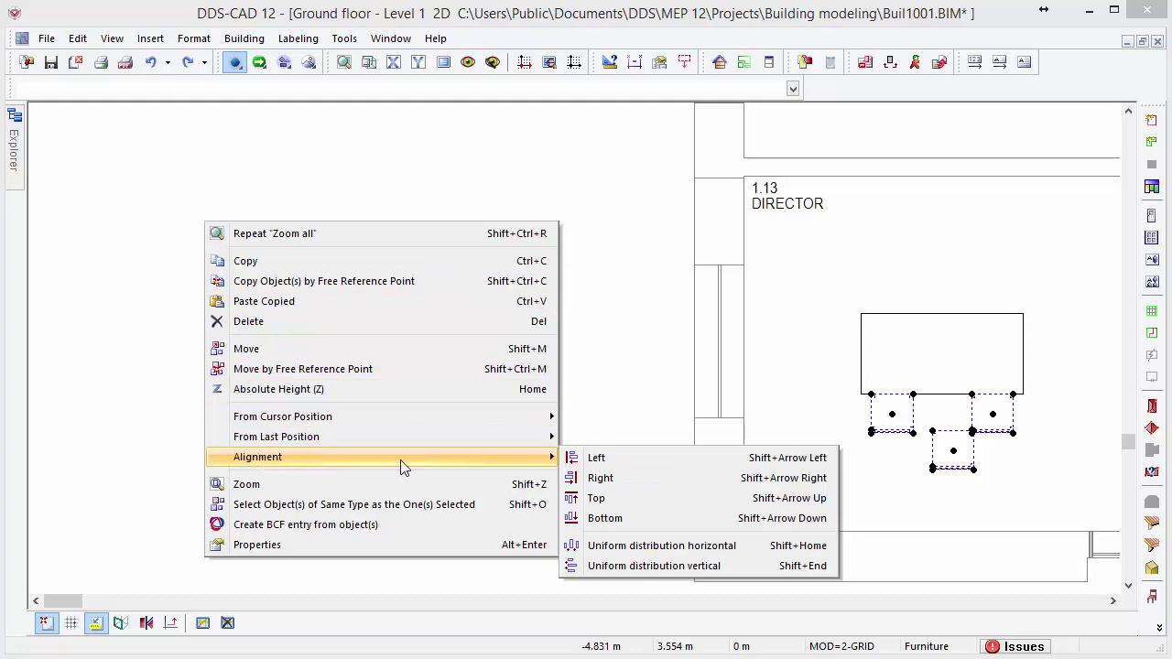
pyautogui.click(747, 546)
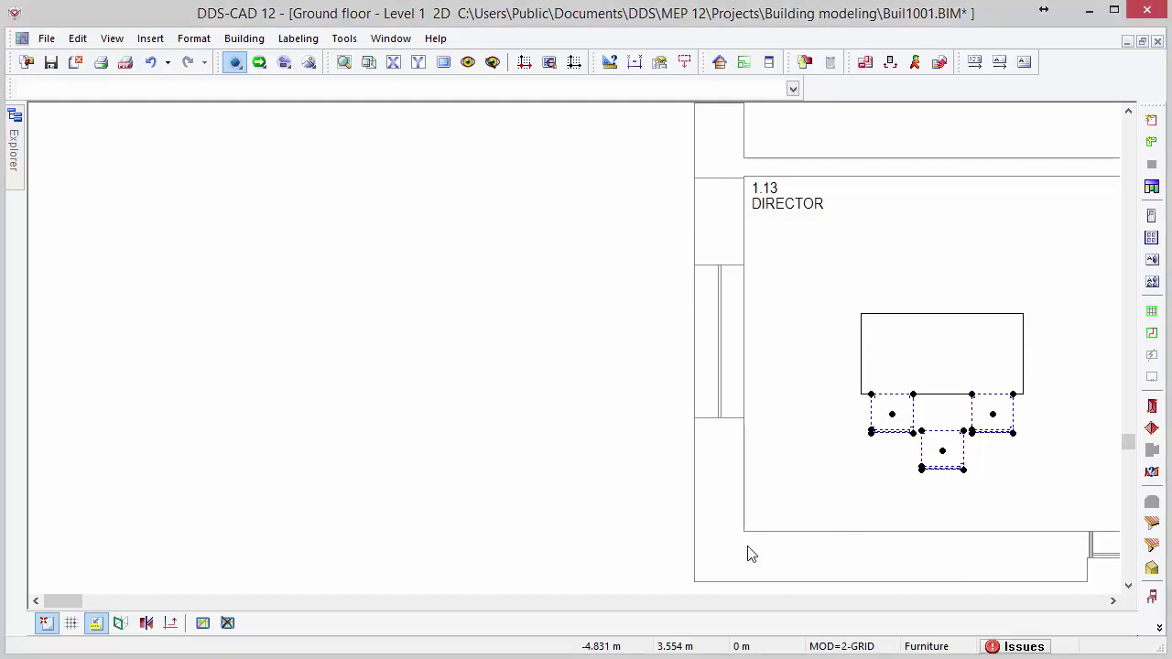
pyautogui.rightClick(172, 249)
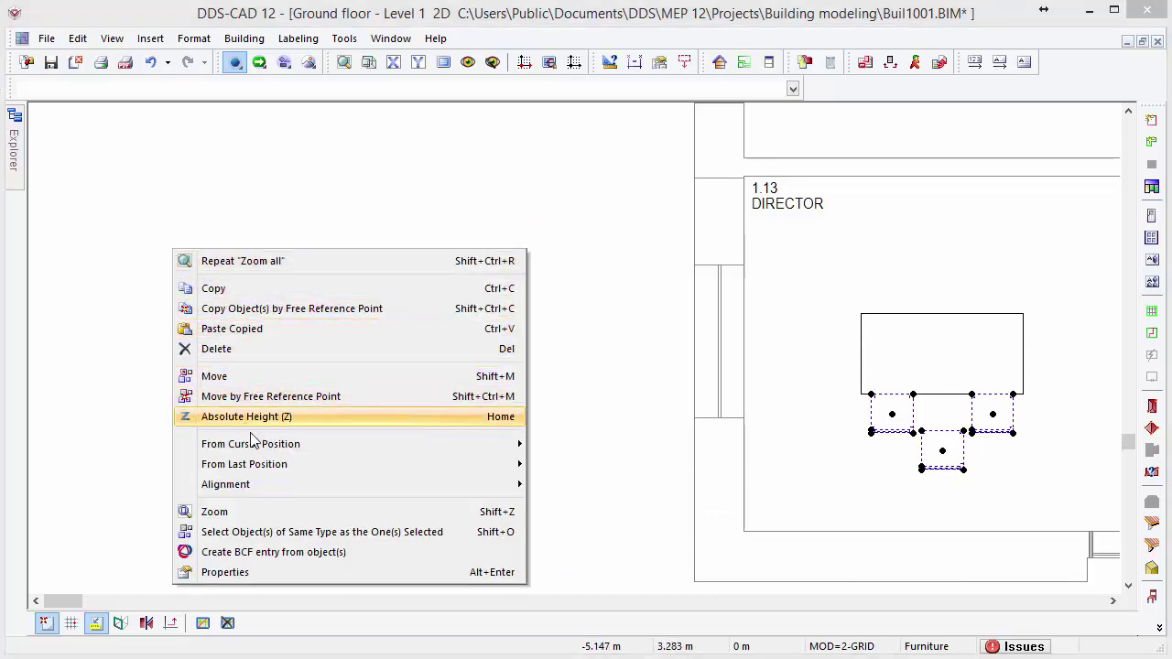
pyautogui.moveTo(283, 490)
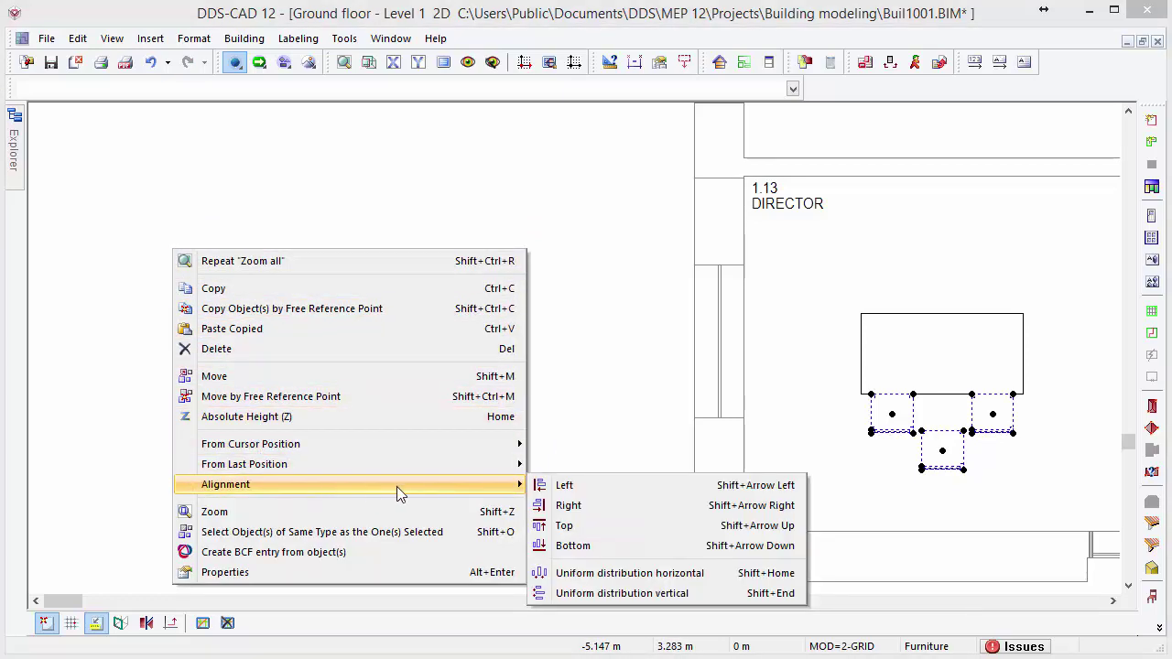
pyautogui.click(606, 527)
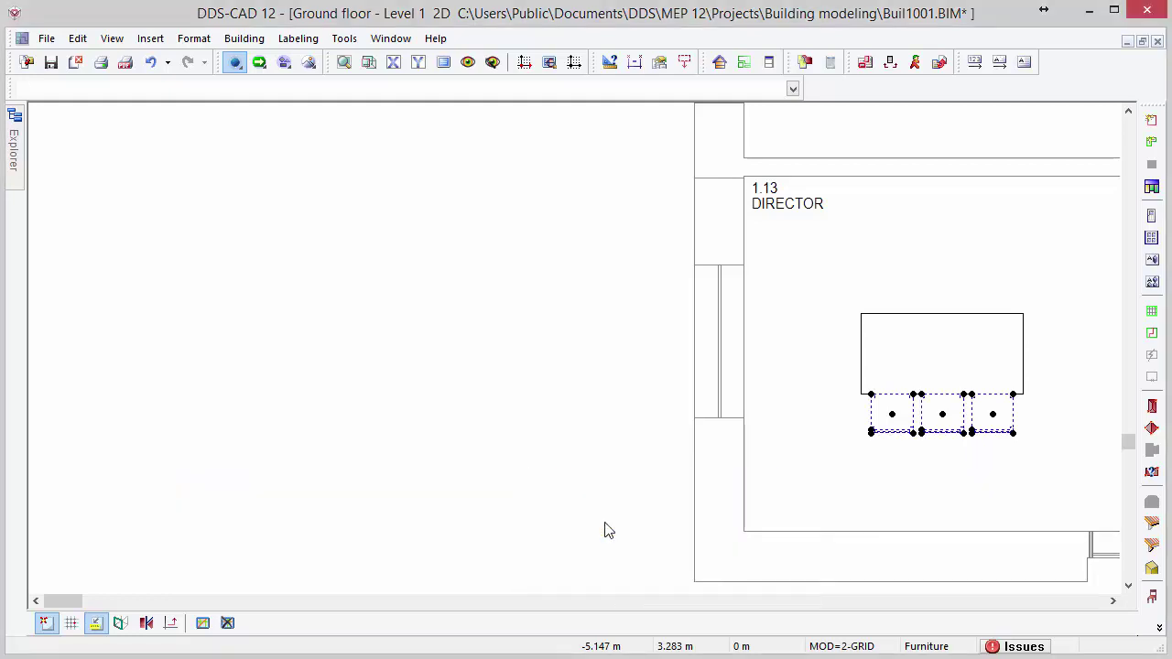
# Copy the three chairs rotated 90° into a row along the desk's top edge
pyautogui.press('Escape')
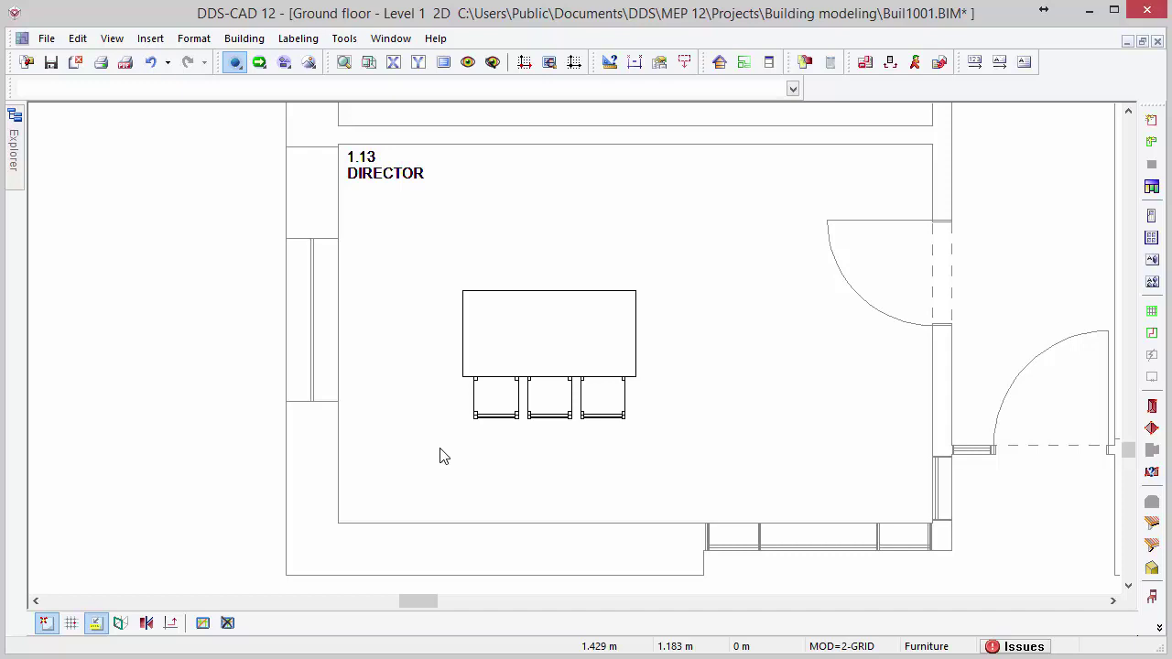
pyautogui.moveTo(440, 455); pyautogui.dragTo(662, 358)
pyautogui.rightClick(661, 351)
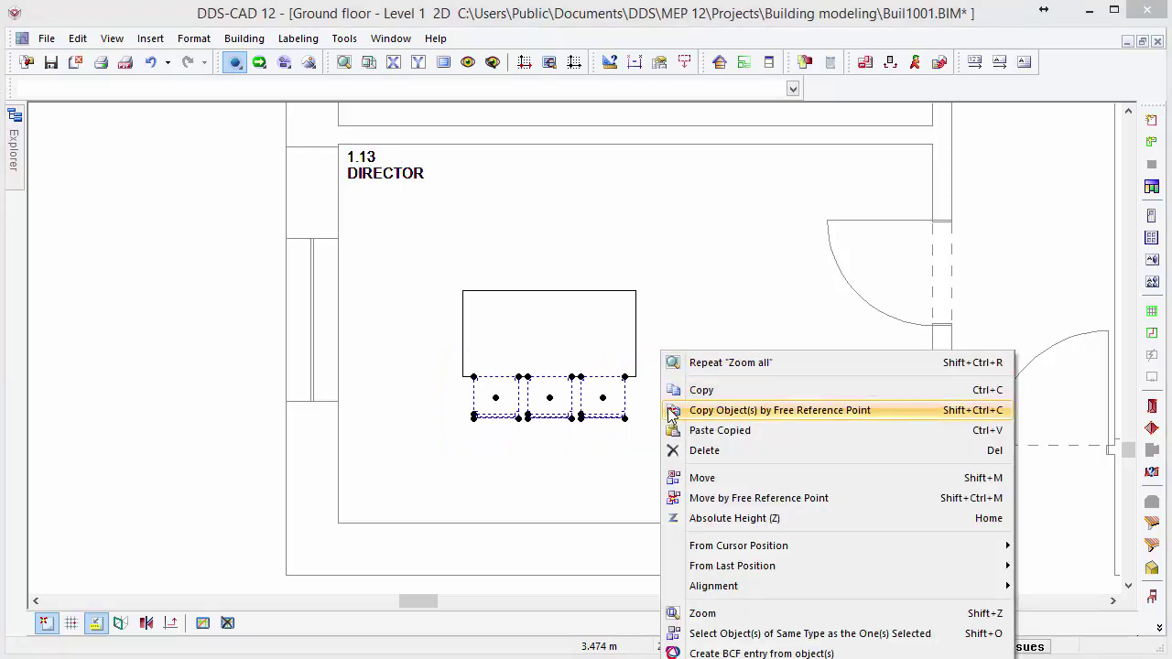
pyautogui.click(672, 411)
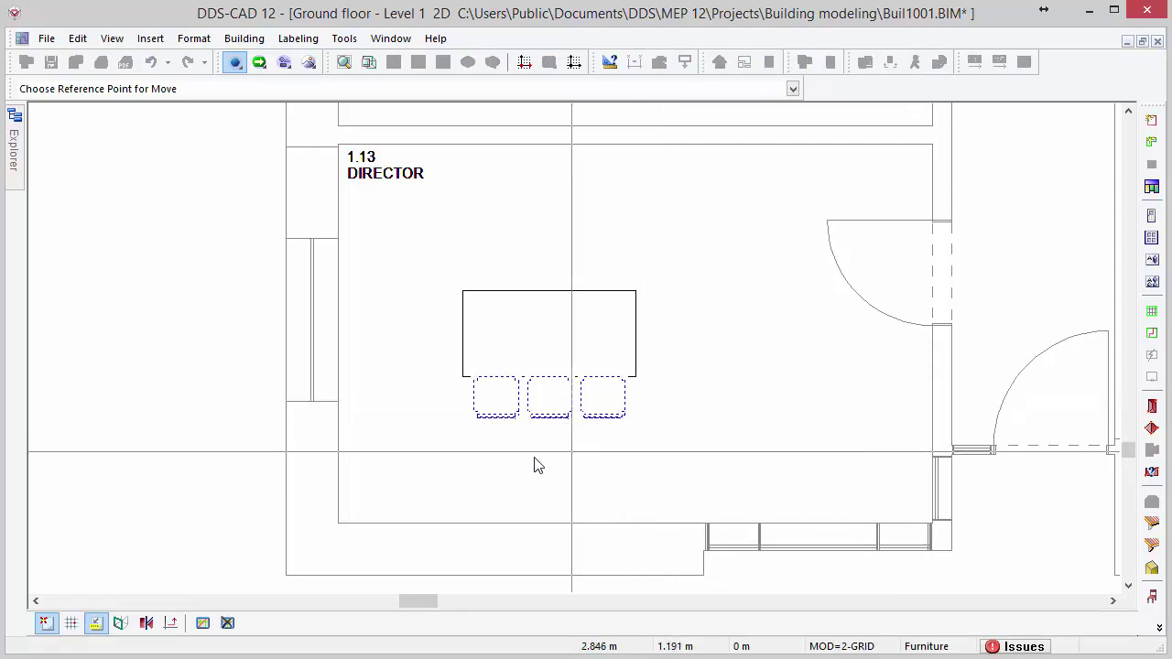
pyautogui.click(464, 379)
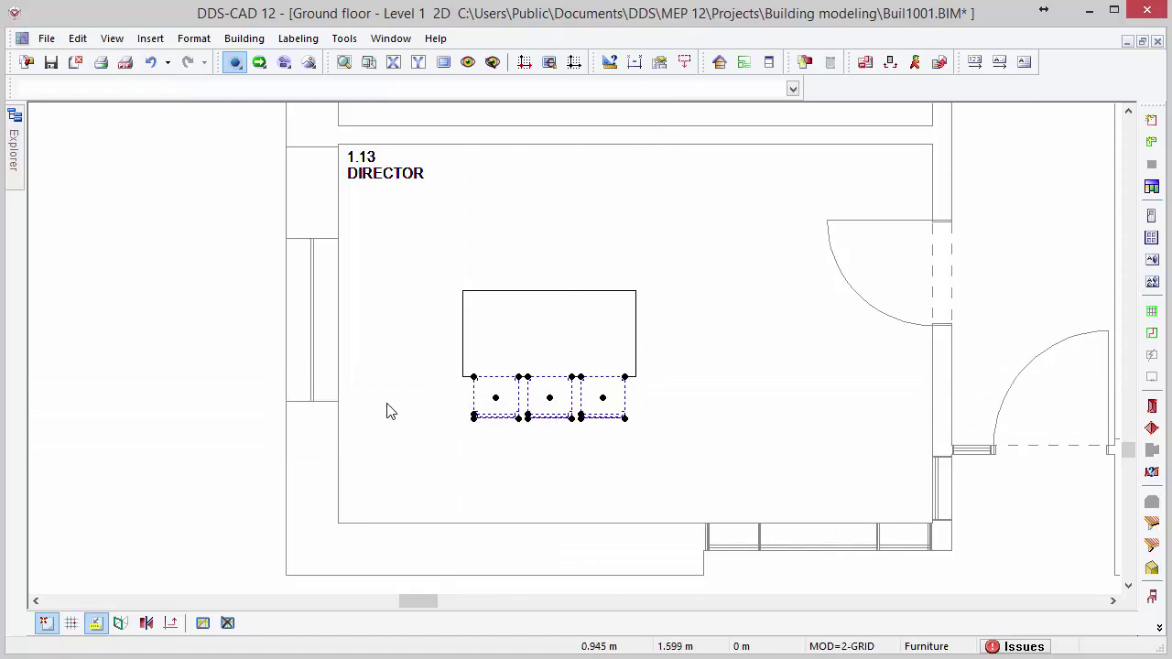
pyautogui.hotkey('ctrl', 'v')
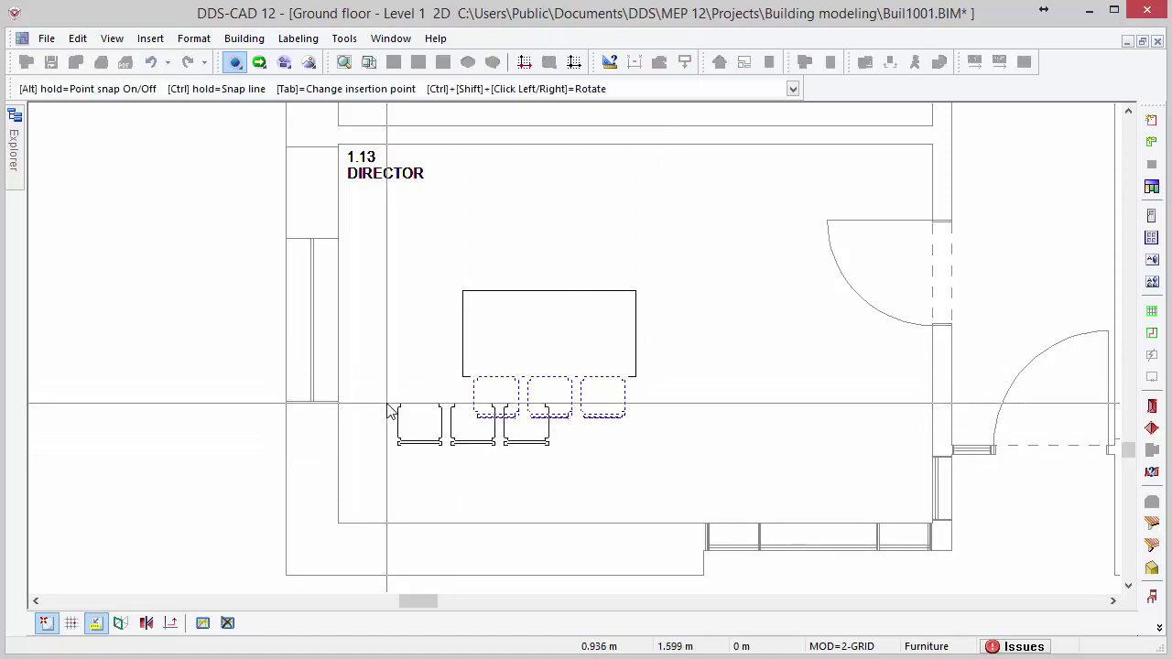
pyautogui.rightClick(388, 410)
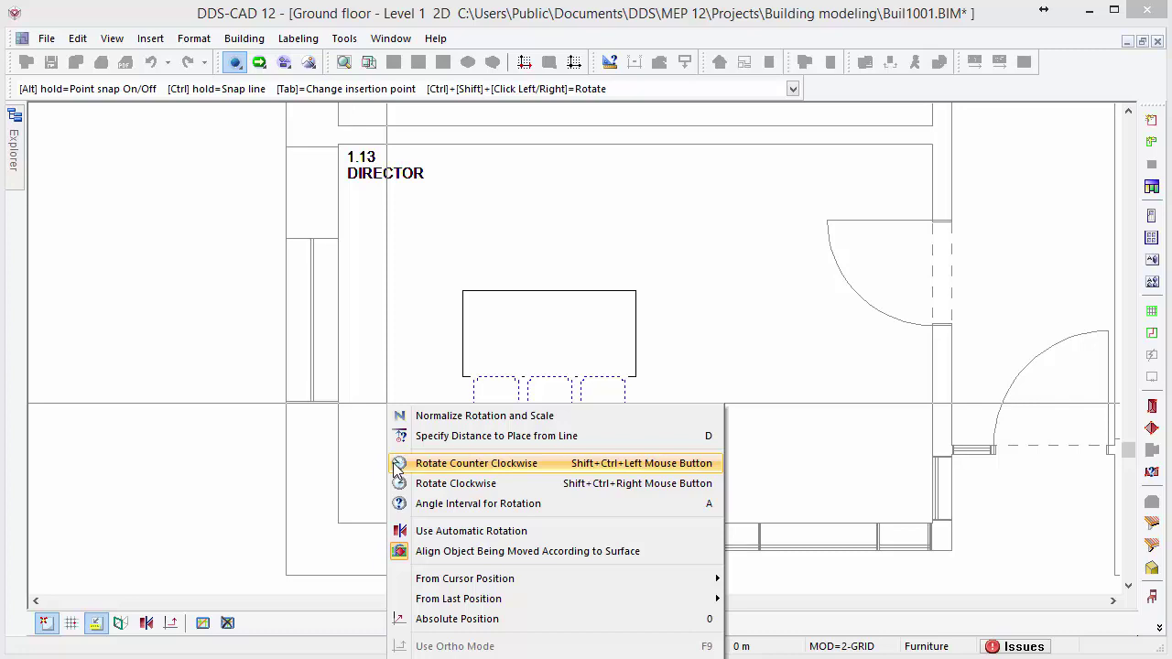
pyautogui.click(476, 463)
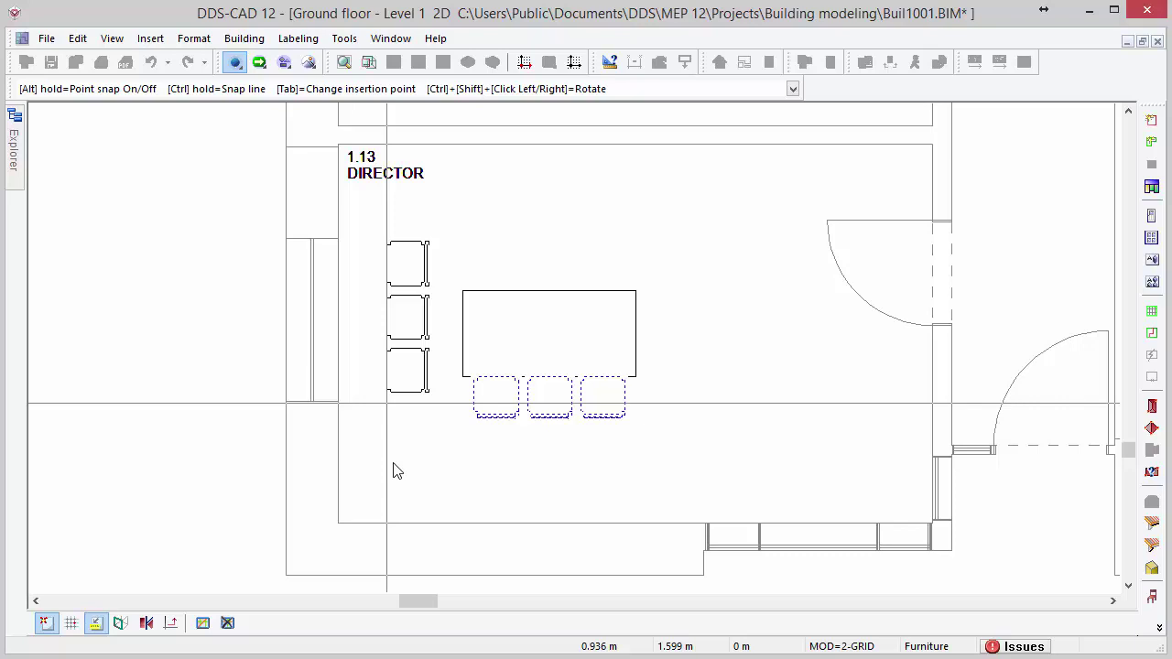
pyautogui.keyDown('ctrl'); pyautogui.keyDown('shift'); pyautogui.click(396, 471); pyautogui.keyUp('shift'); pyautogui.keyUp('ctrl')
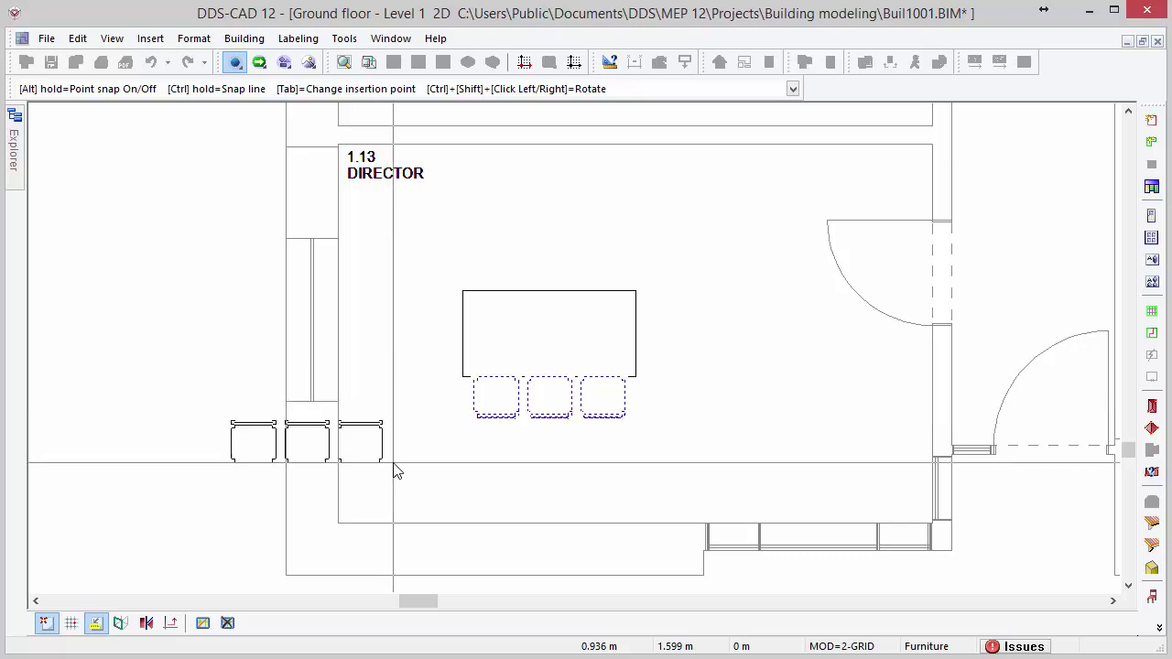
pyautogui.click(635, 291)
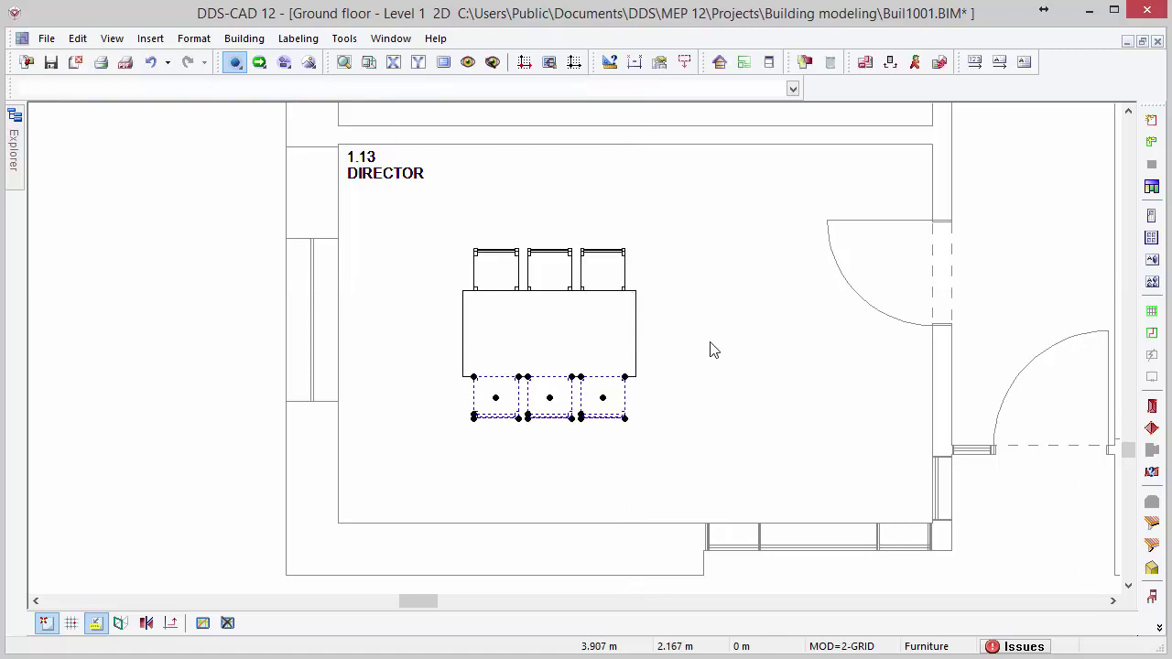
pyautogui.press('Escape')
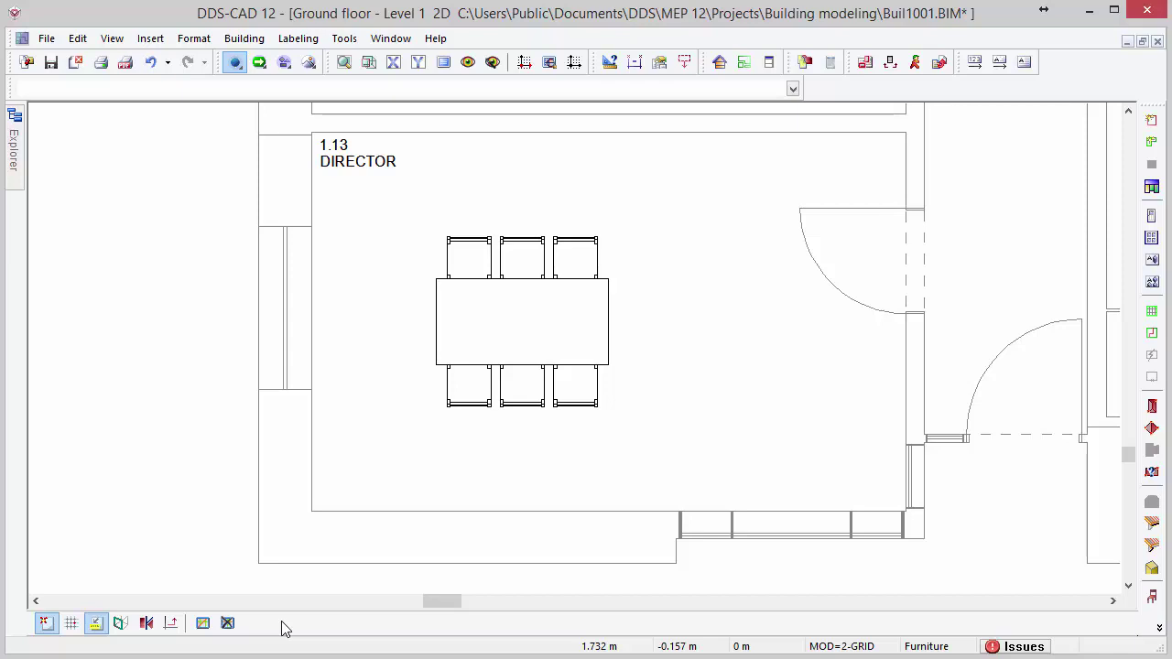
# Start Help Geometry with Use Snap Points switched on
pyautogui.click(202, 624)
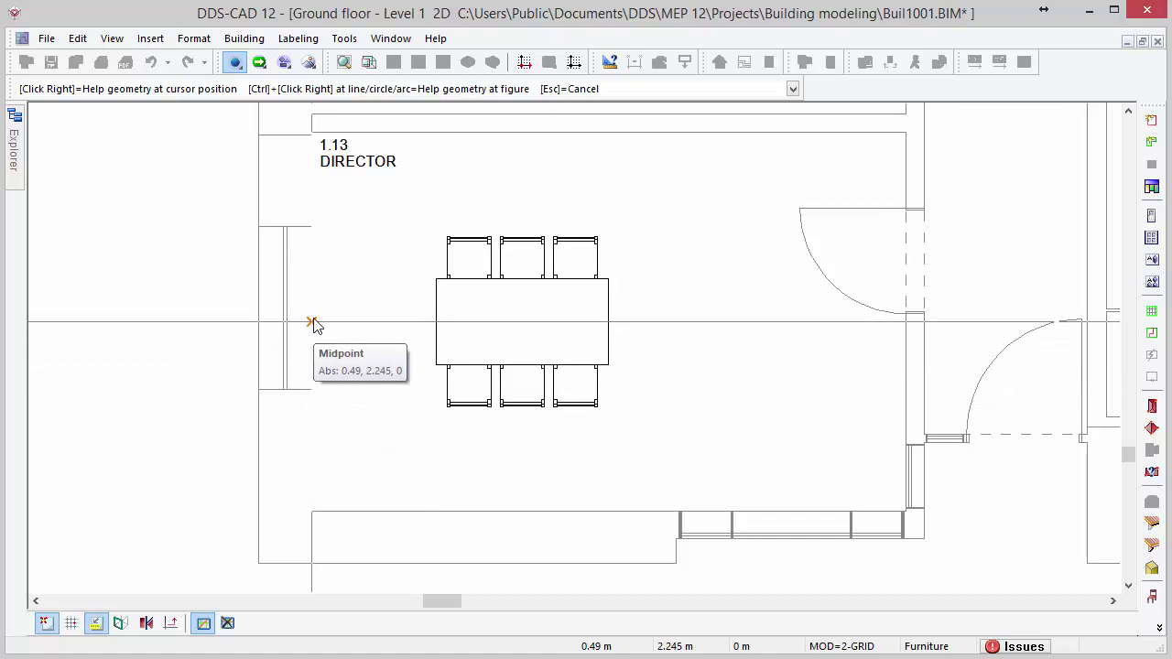
pyautogui.click(46, 623)
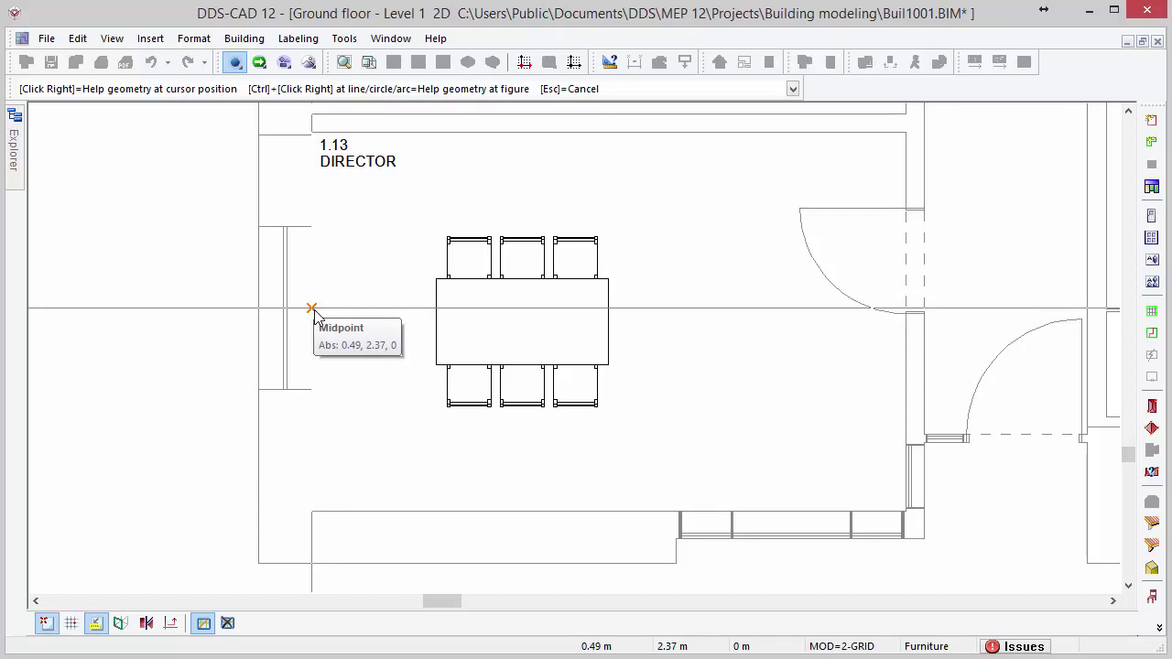
# Add a horizontal help line at the left wall's midpoint and a vertical one at the top wall's midpoint
pyautogui.rightClick(314, 309)
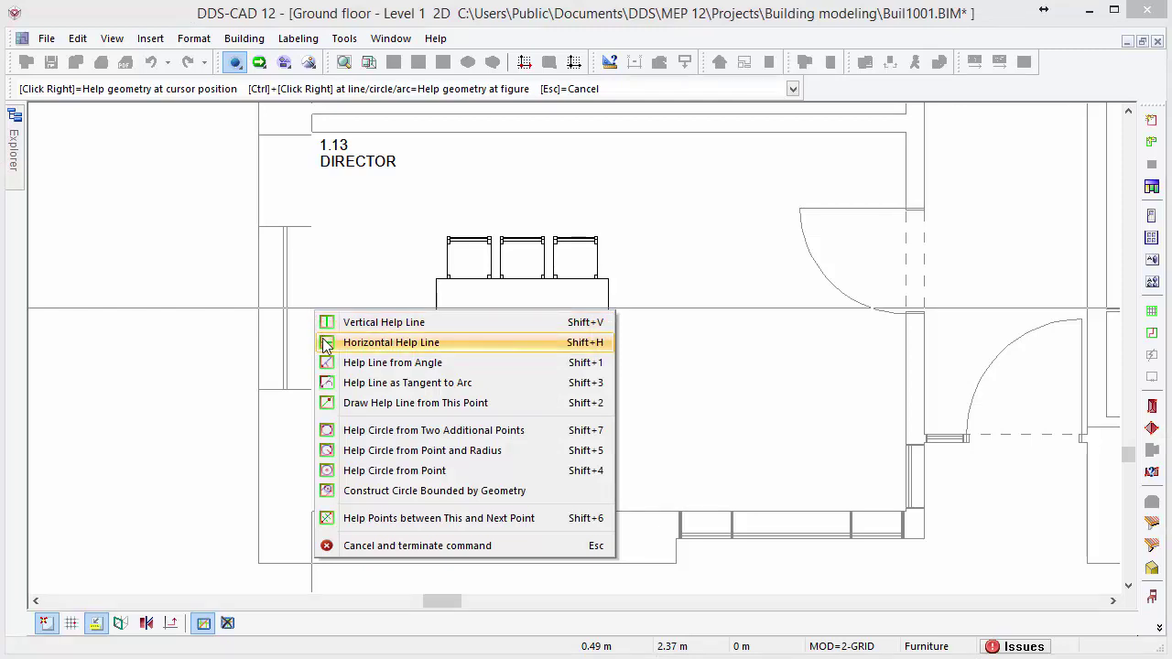
pyautogui.click(325, 342)
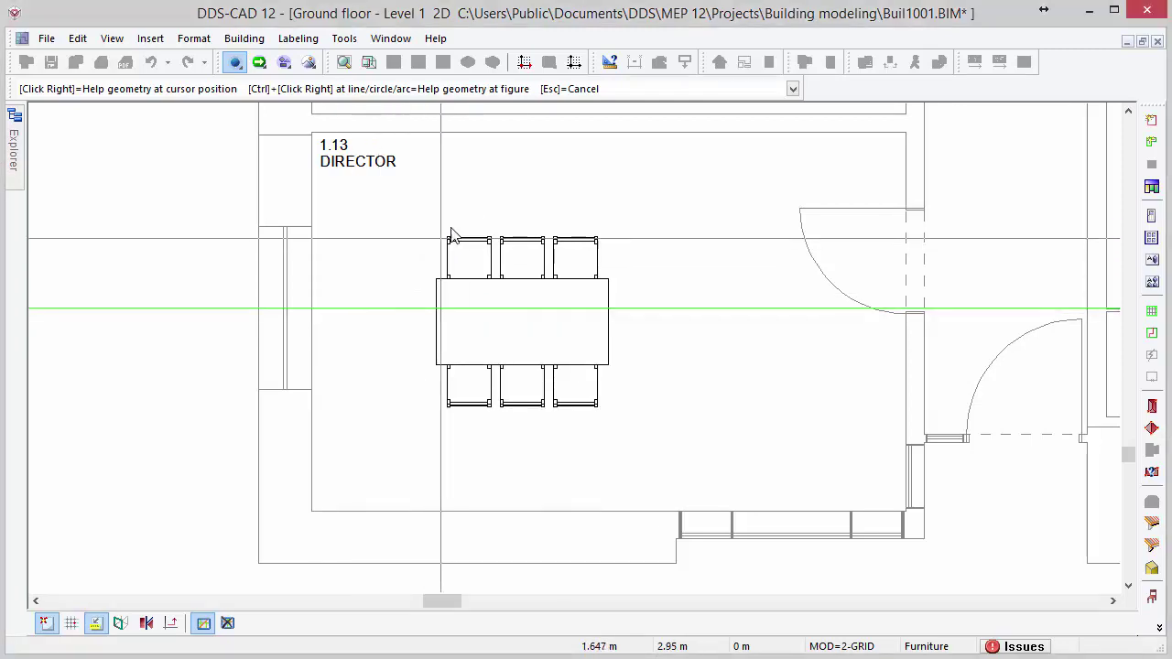
pyautogui.rightClick(608, 135)
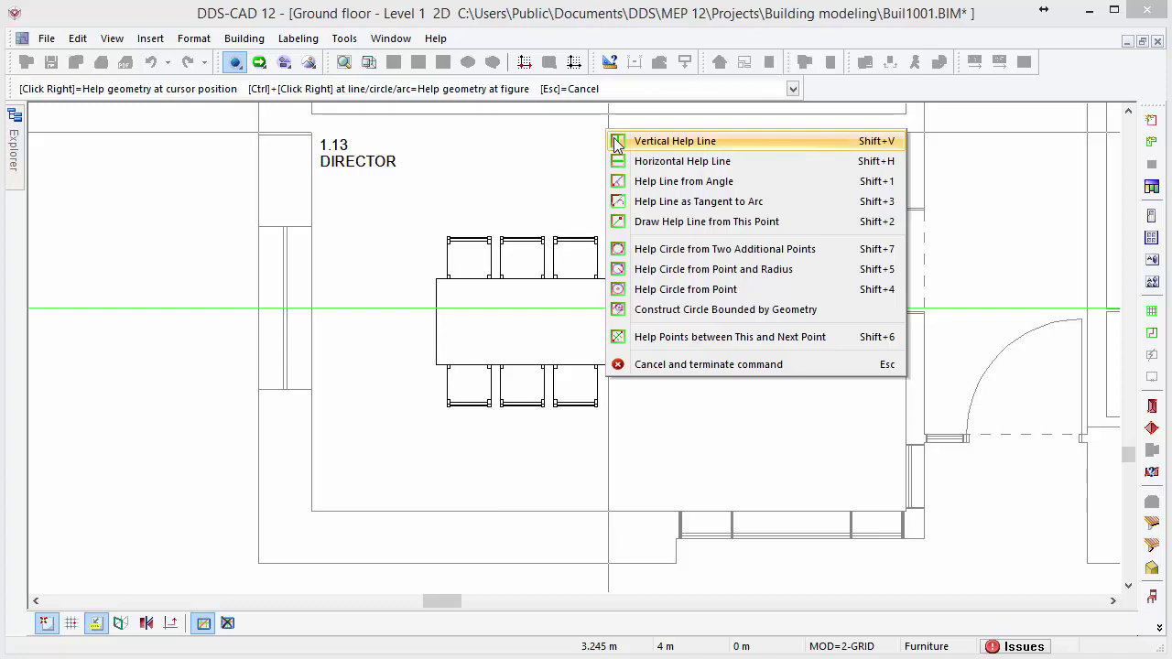
pyautogui.click(615, 139)
pyautogui.click(618, 147)
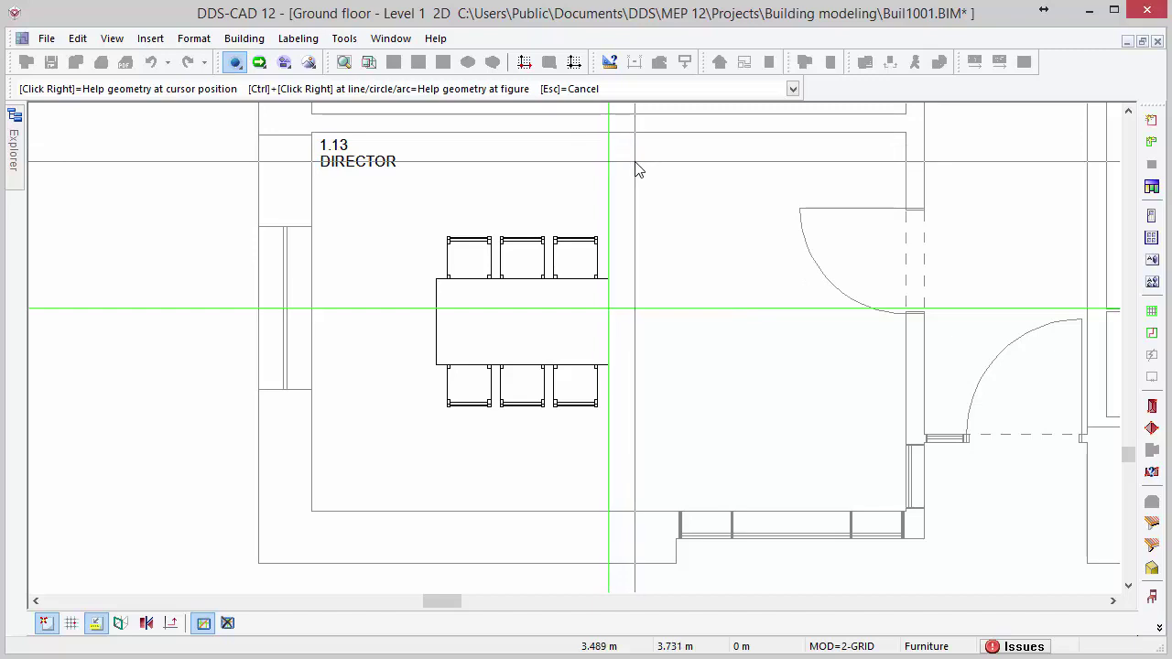
pyautogui.press('Escape')
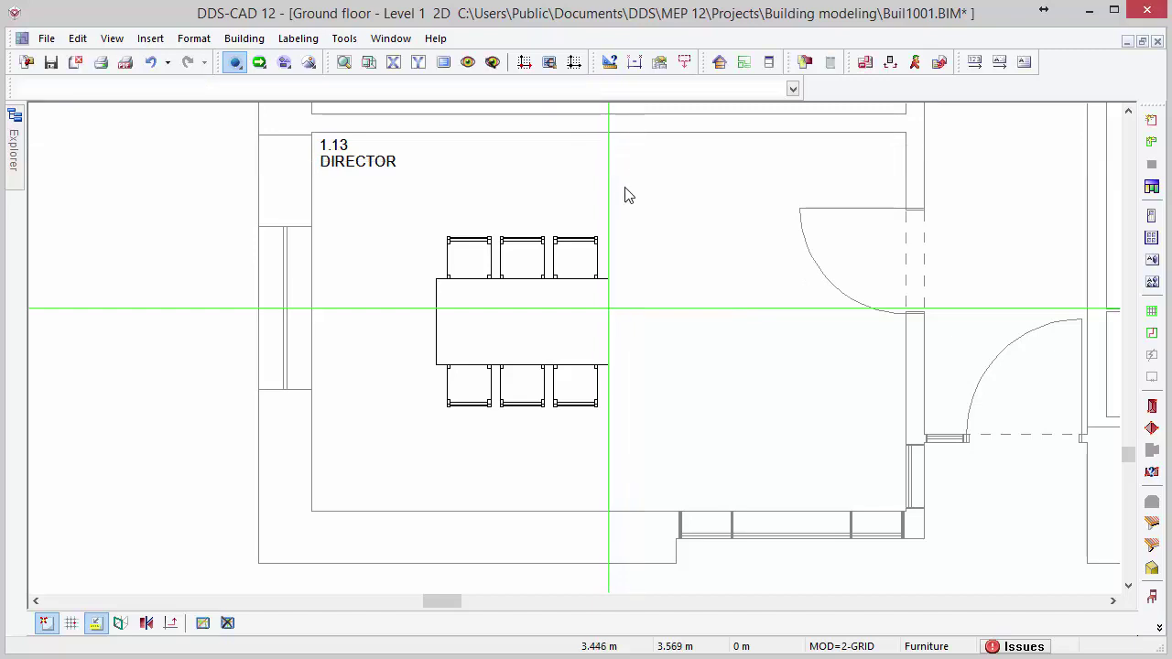
# Move the table and six chairs onto the help-line crossing, then delete all help geometry
pyautogui.moveTo(419, 439); pyautogui.dragTo(680, 194)
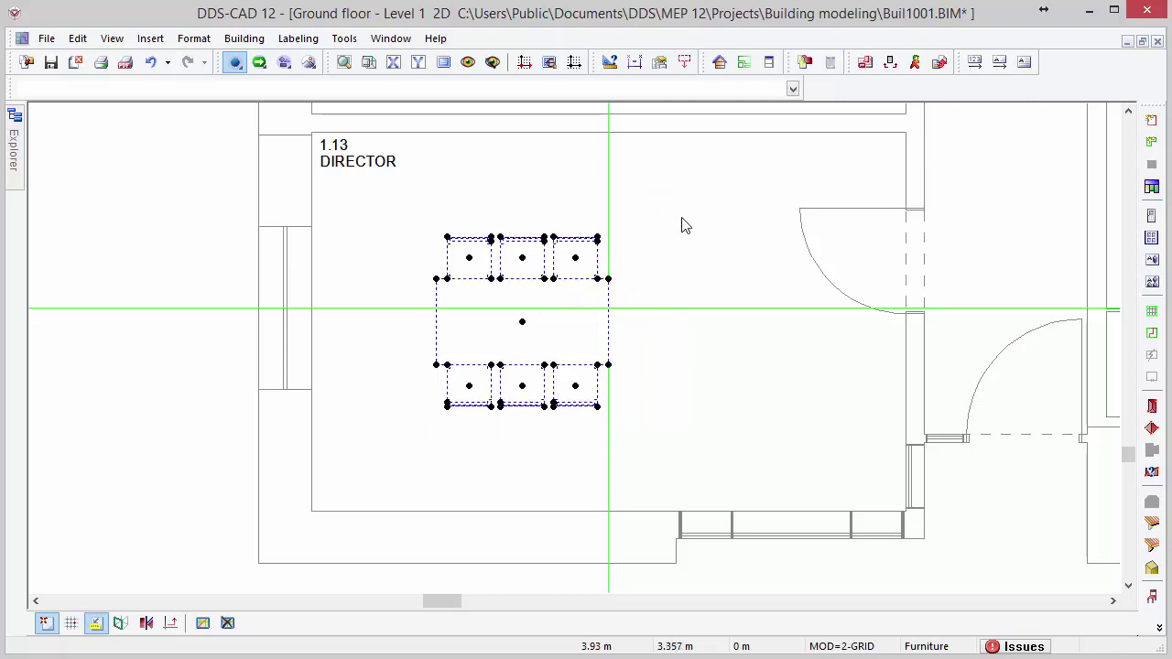
pyautogui.click(523, 324)
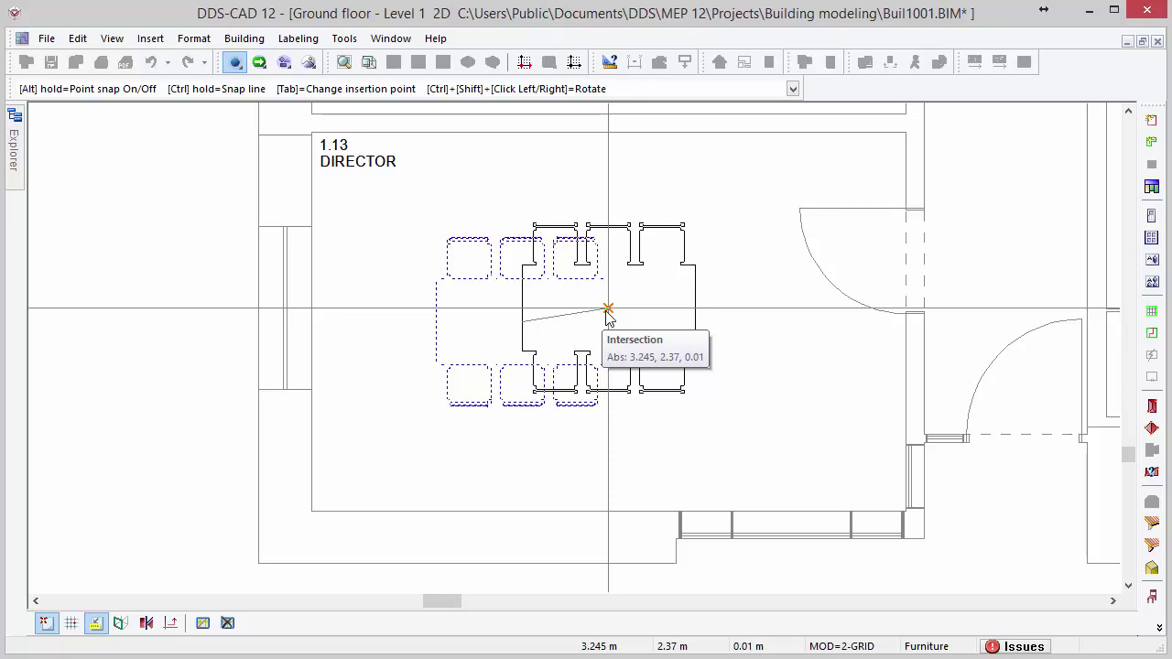
pyautogui.click(607, 312)
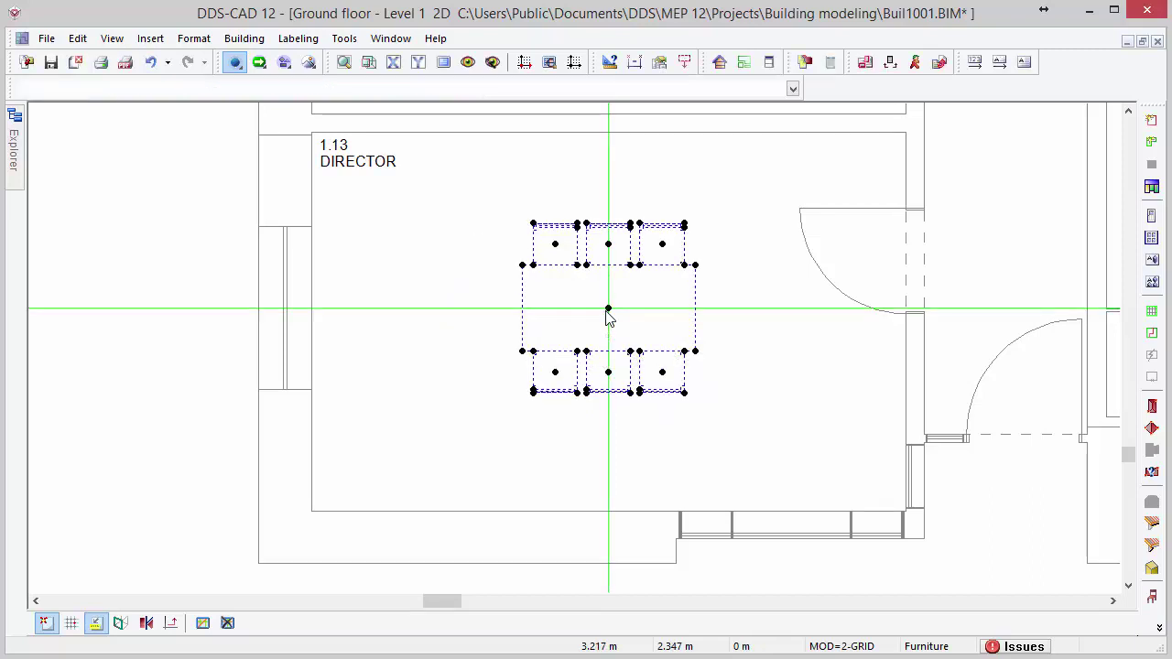
pyautogui.press('Escape')
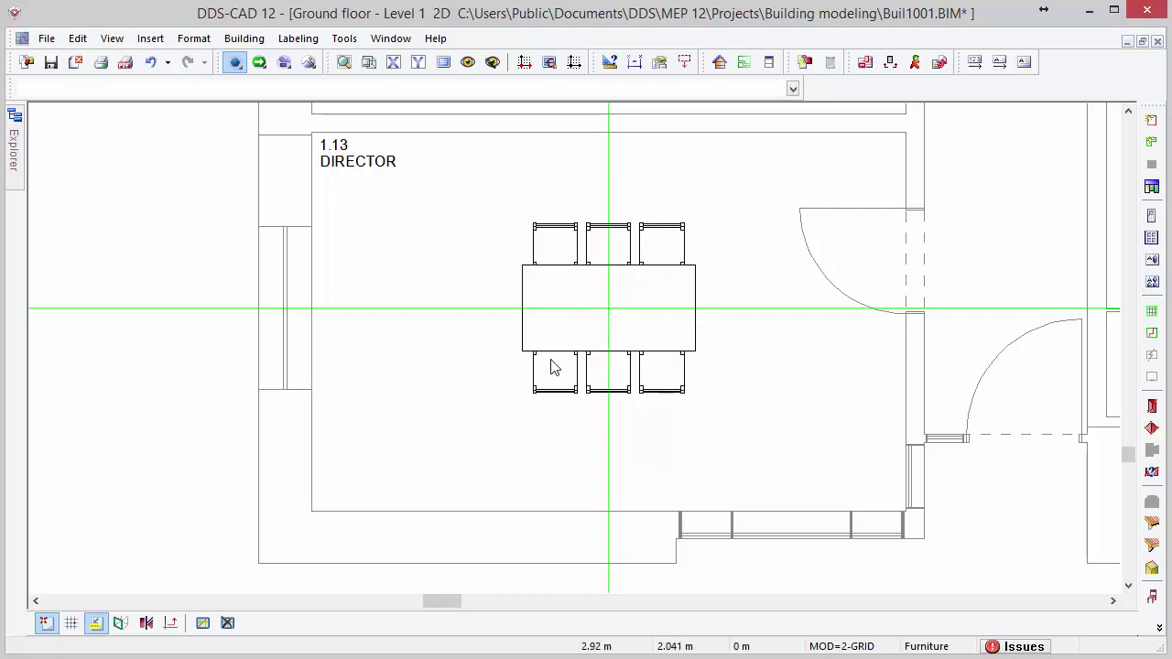
pyautogui.click(227, 623)
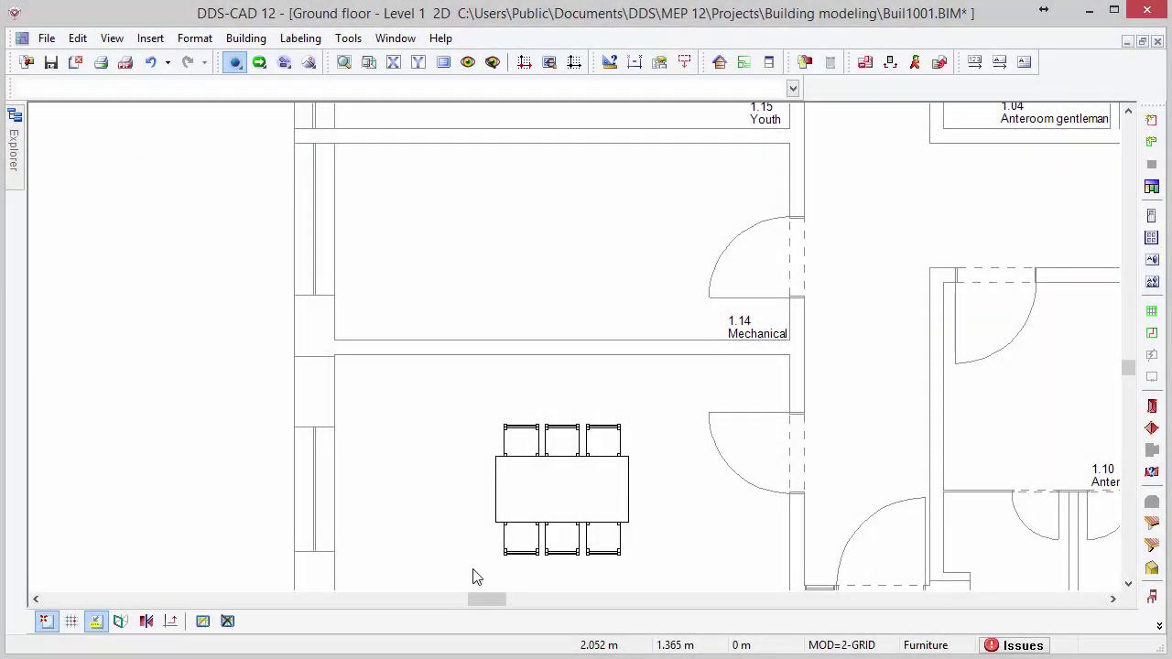
# Copy the table set with automatic rotation and place it beside the left wall
pyautogui.moveTo(475, 577); pyautogui.dragTo(668, 405)
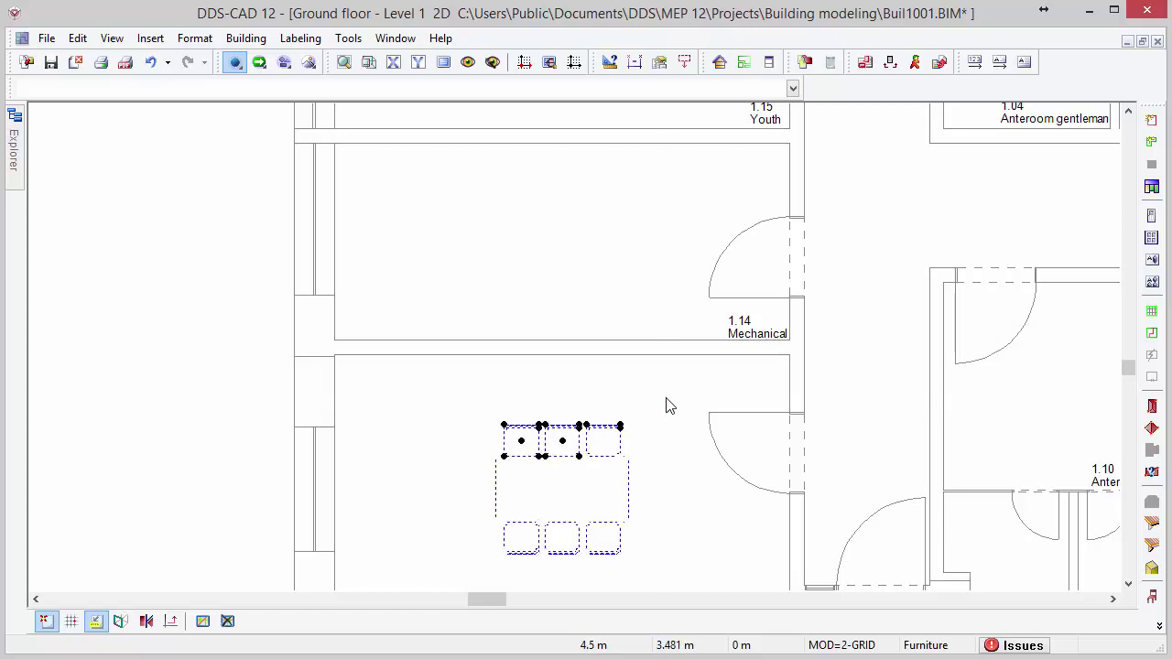
pyautogui.hotkey('ctrl', 'm')
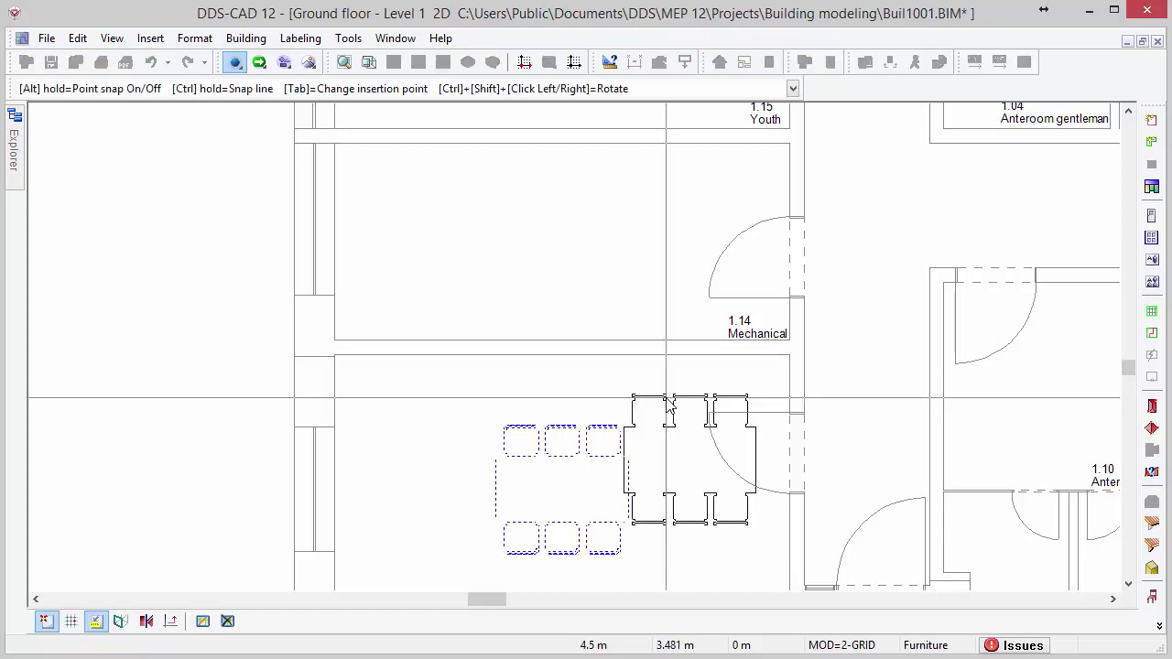
pyautogui.click(147, 621)
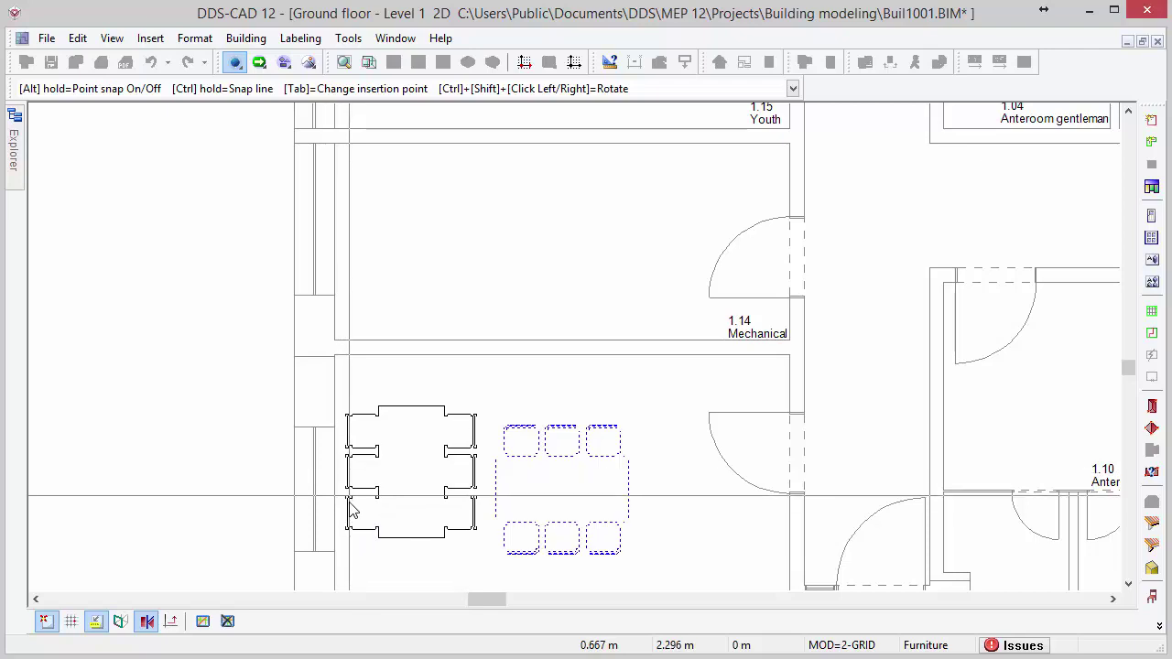
pyautogui.click(350, 529)
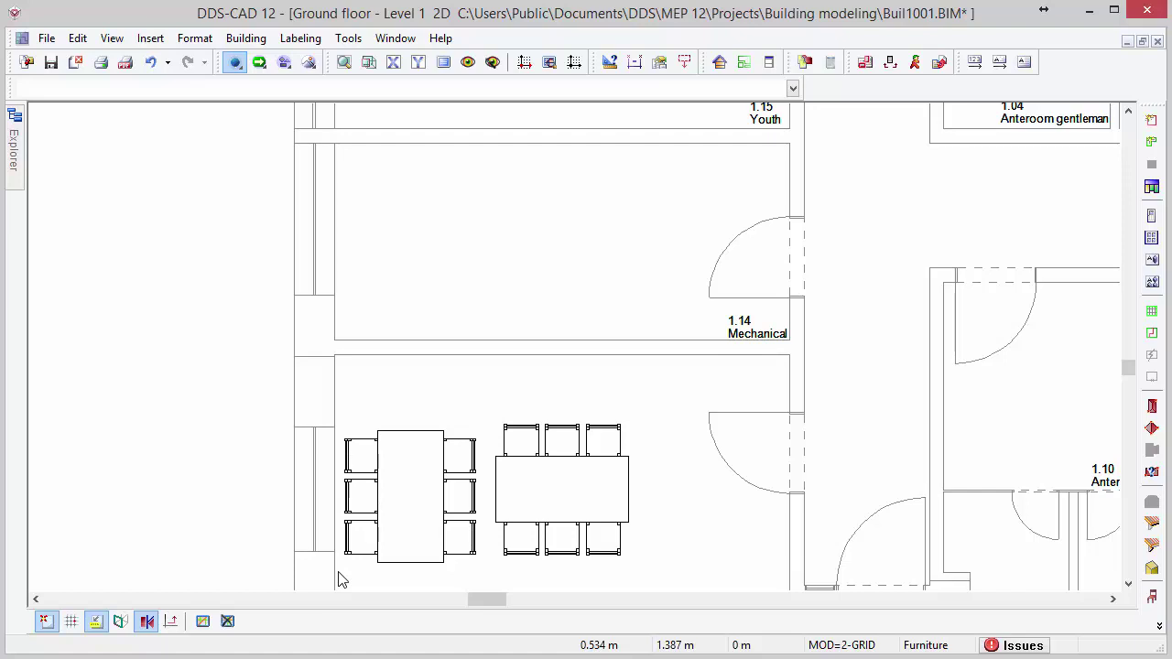
# Select the rotated table with its six chairs and start moving the set
pyautogui.moveTo(339, 579); pyautogui.dragTo(491, 403)
pyautogui.rightClick(457, 288)
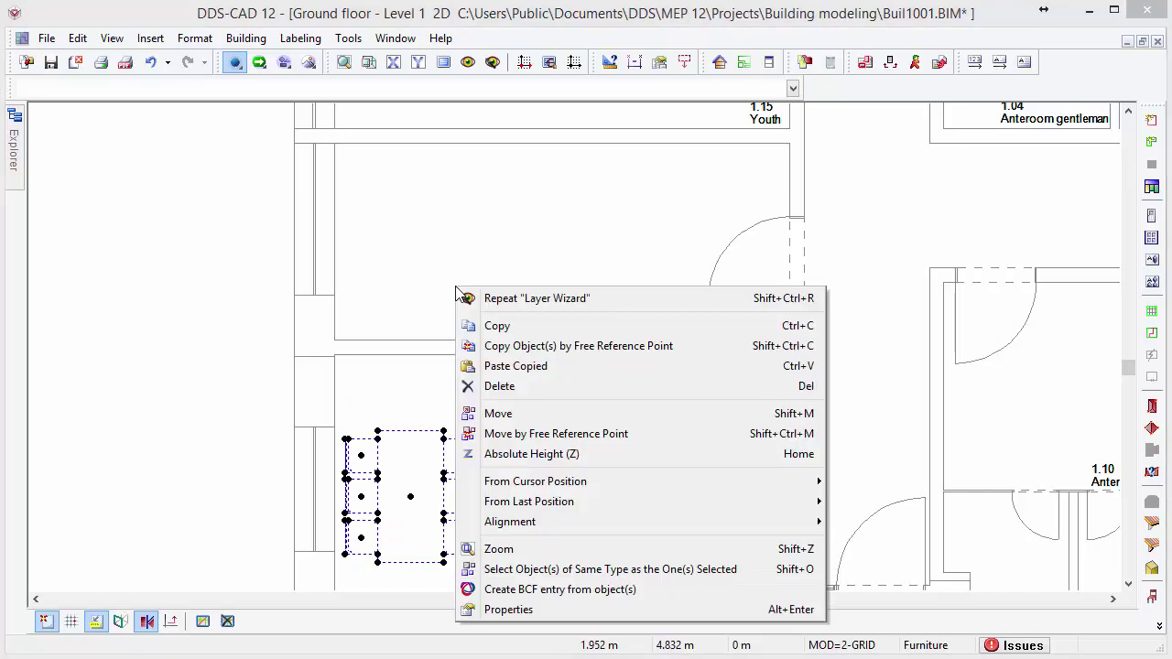
pyautogui.click(541, 416)
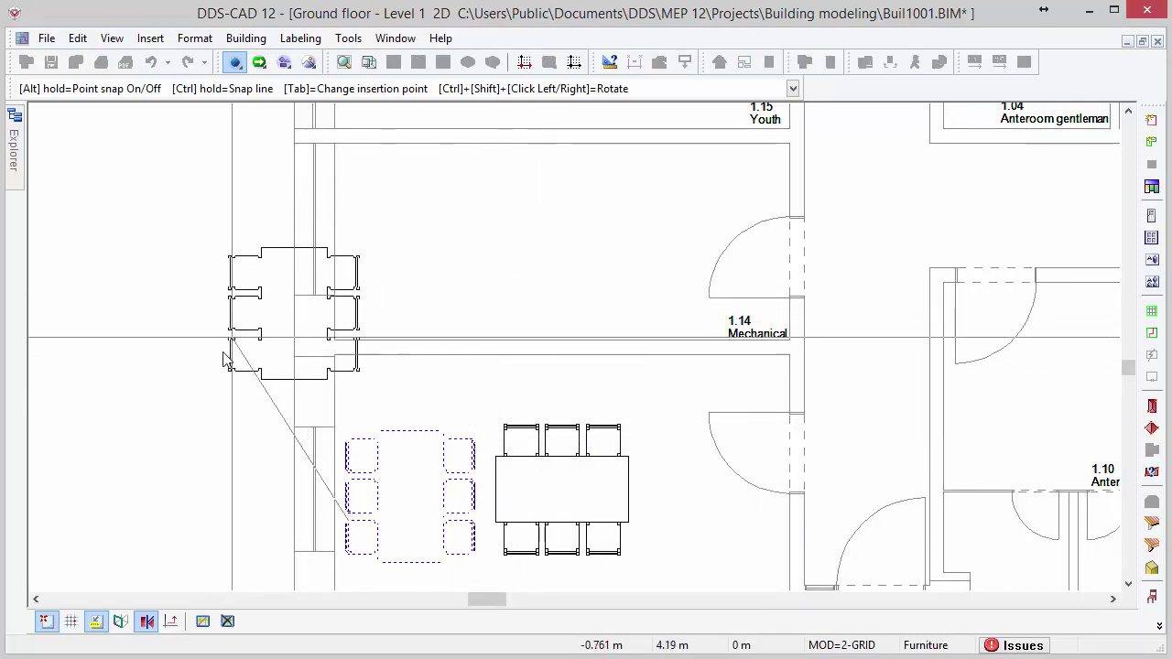
# Lock the move to ortho angles and check the 22.5° ortho angle step
pyautogui.click(177, 625)
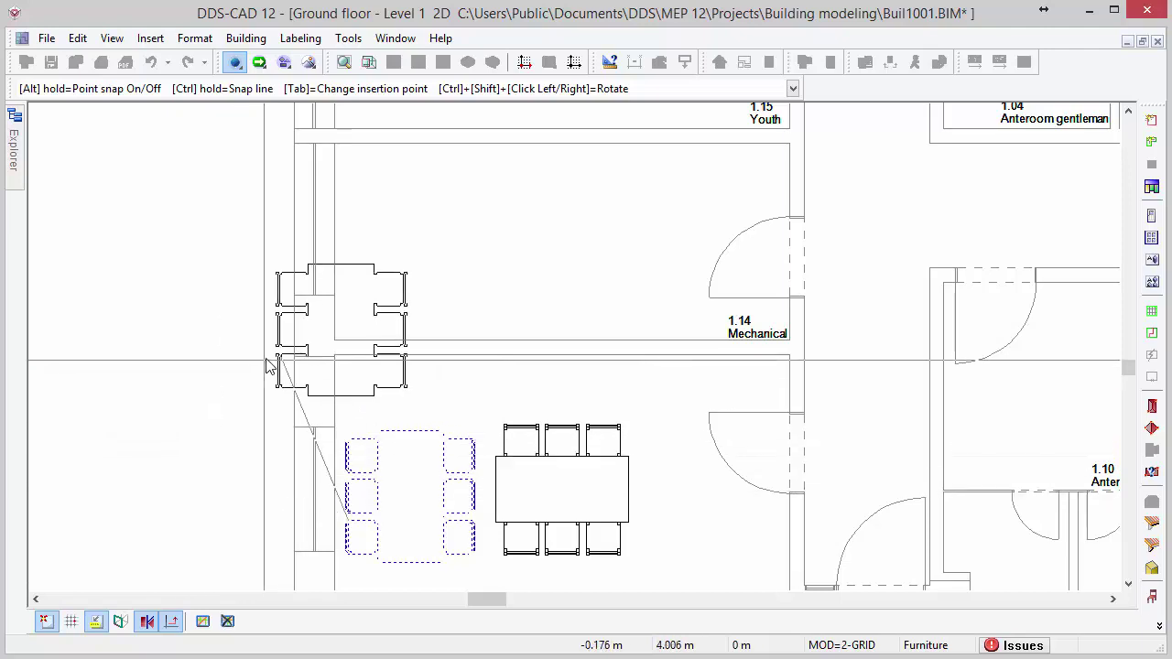
pyautogui.rightClick(370, 276)
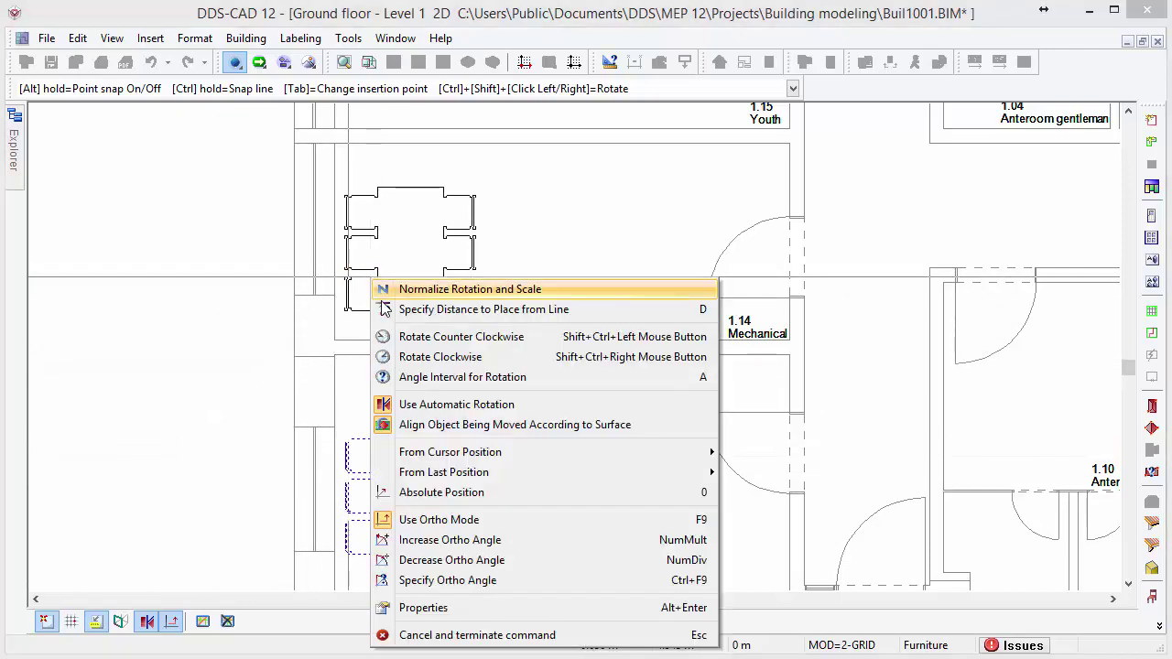
pyautogui.click(462, 582)
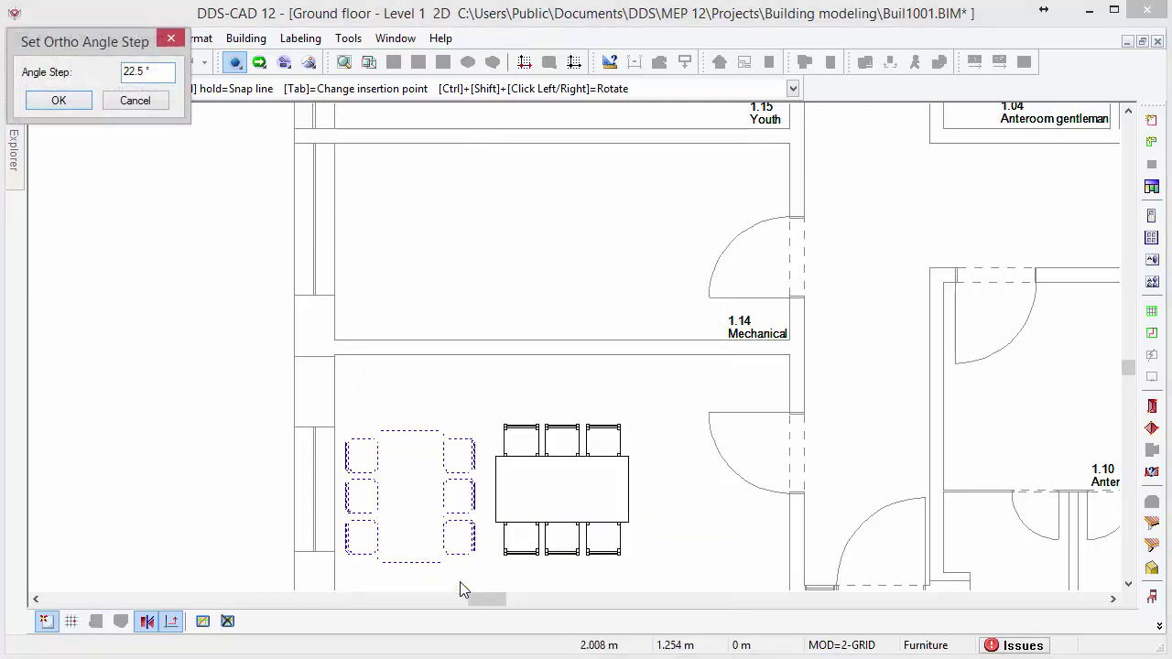